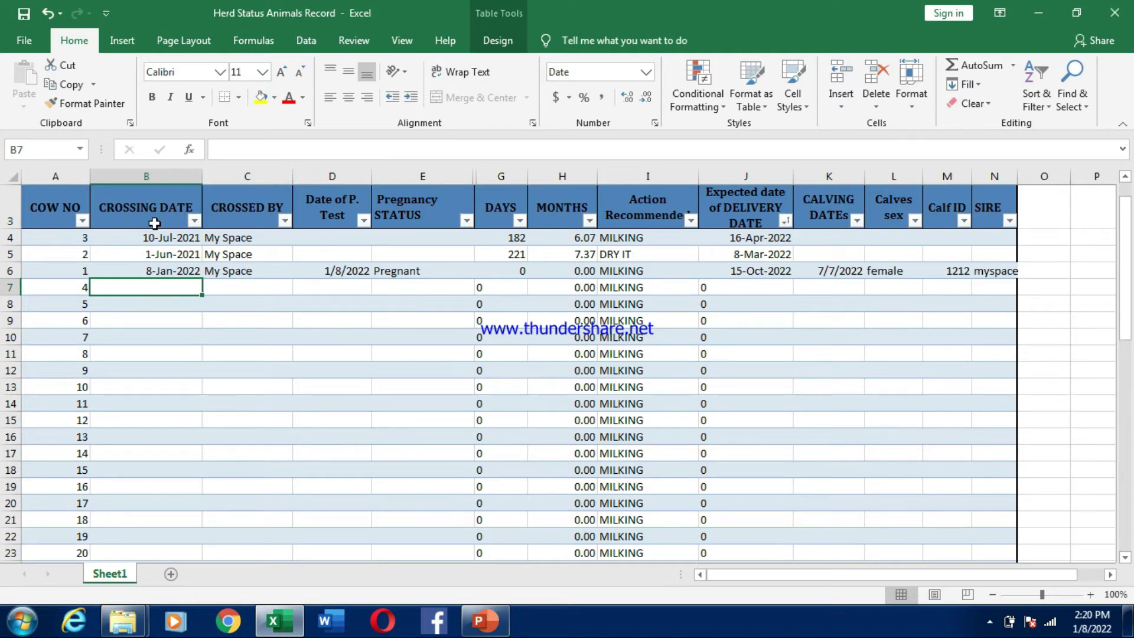
- Examine the farm title and the Breeding Record heading above the table
{"action": "key", "text": "Up"}
{"action": "key", "text": "Up"}
{"action": "key", "text": "Up"}
{"action": "key", "text": "Up"}
{"action": "key", "text": "Up"}
{"action": "key", "text": "Up"}
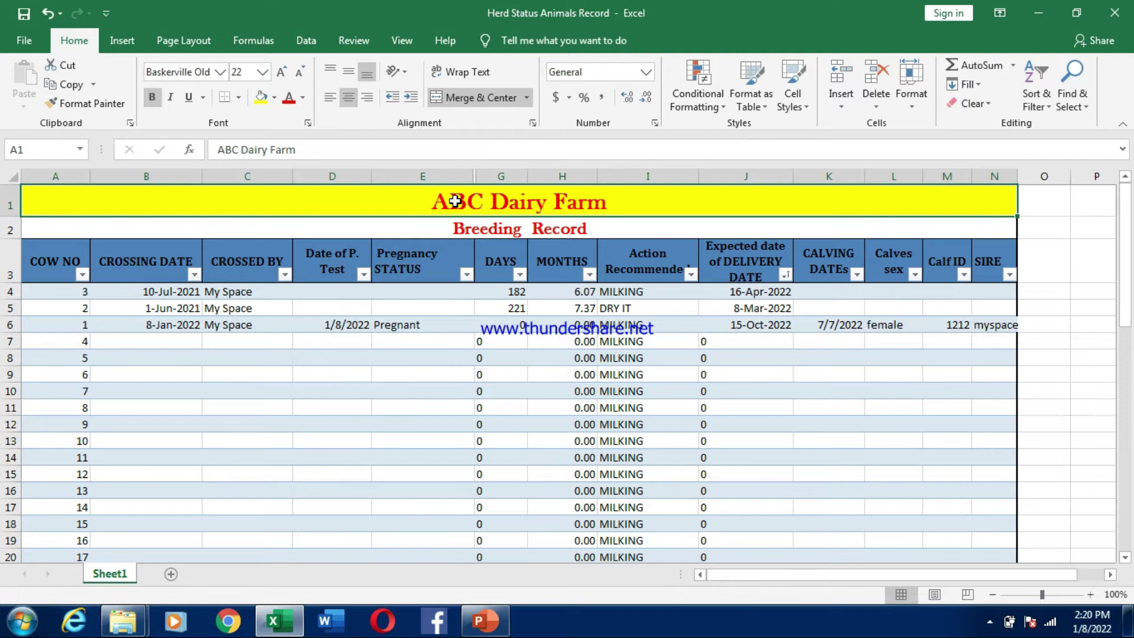
{"action": "left_click", "coordinate": [363, 229]}
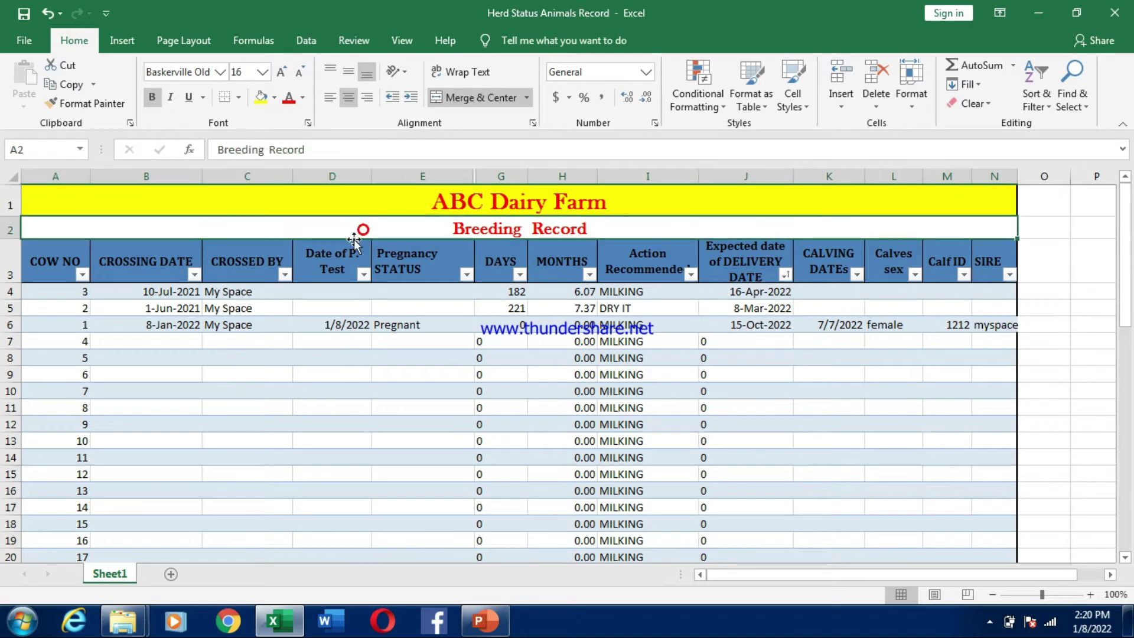
- Look through the cow numbers in the COW NO column and return to the beginning of the sheet
{"action": "left_click", "coordinate": [43, 294]}
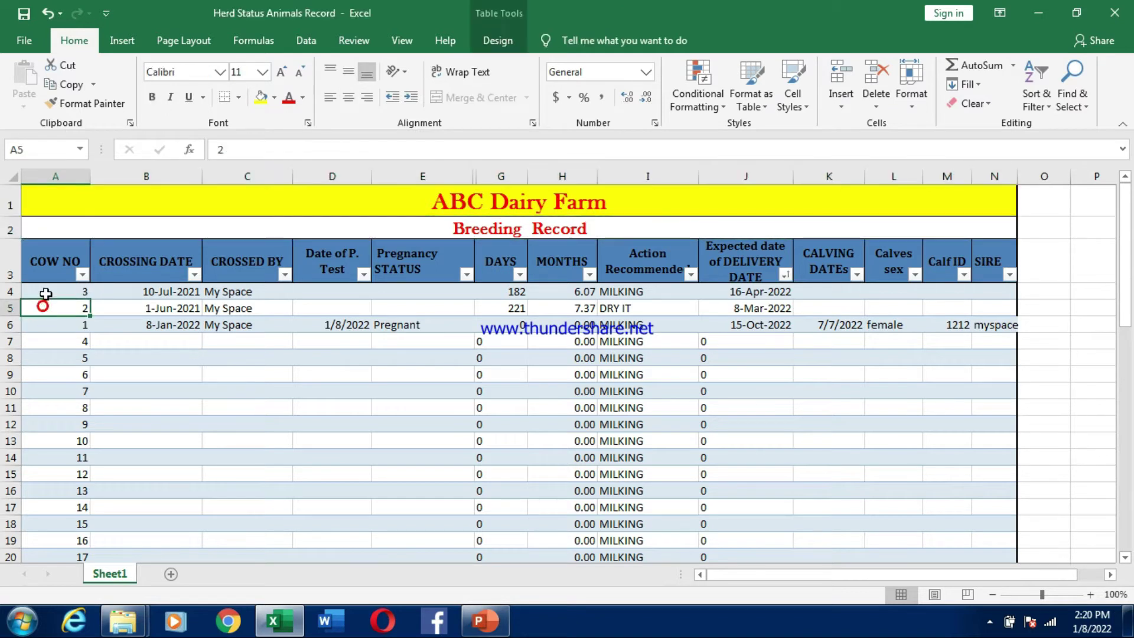
{"action": "key", "text": "Down"}
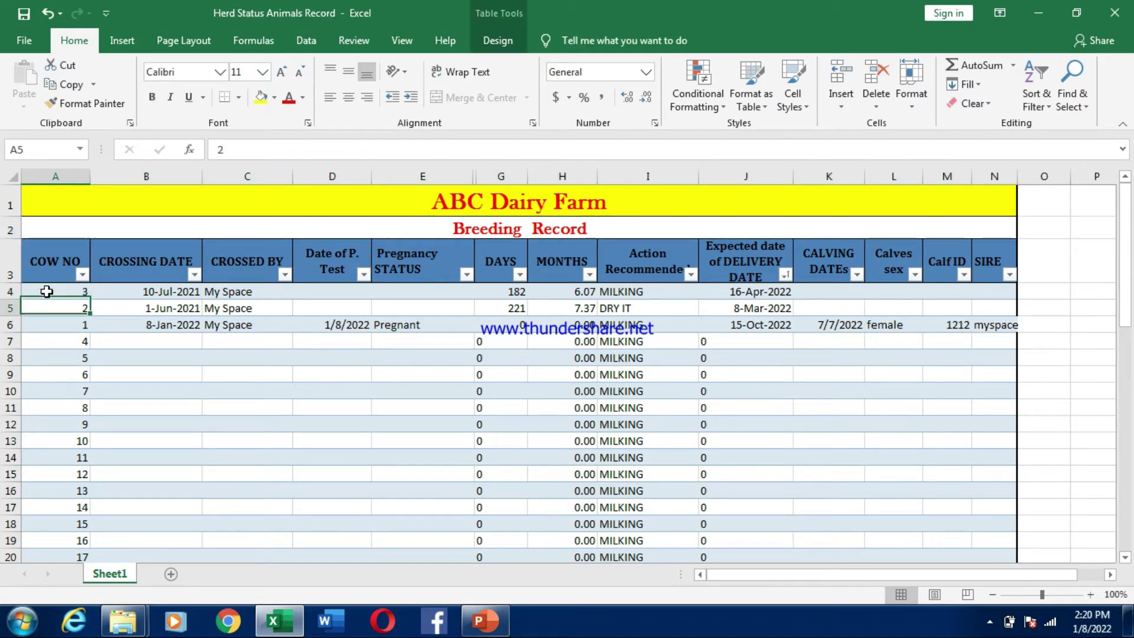
{"action": "key", "text": "Down"}
{"action": "key", "text": "Down"}
{"action": "key", "text": "Down"}
{"action": "key", "text": "Down"}
{"action": "key", "text": "Down"}
{"action": "key", "text": "Down"}
{"action": "key", "text": "Down"}
{"action": "key", "text": "Down"}
{"action": "key", "text": "Down"}
{"action": "key", "text": "Down"}
{"action": "key", "text": "Down"}
{"action": "key", "text": "Down"}
{"action": "key", "text": "Down"}
{"action": "key", "text": "Down"}
{"action": "key", "text": "Down"}
{"action": "key", "text": "Down"}
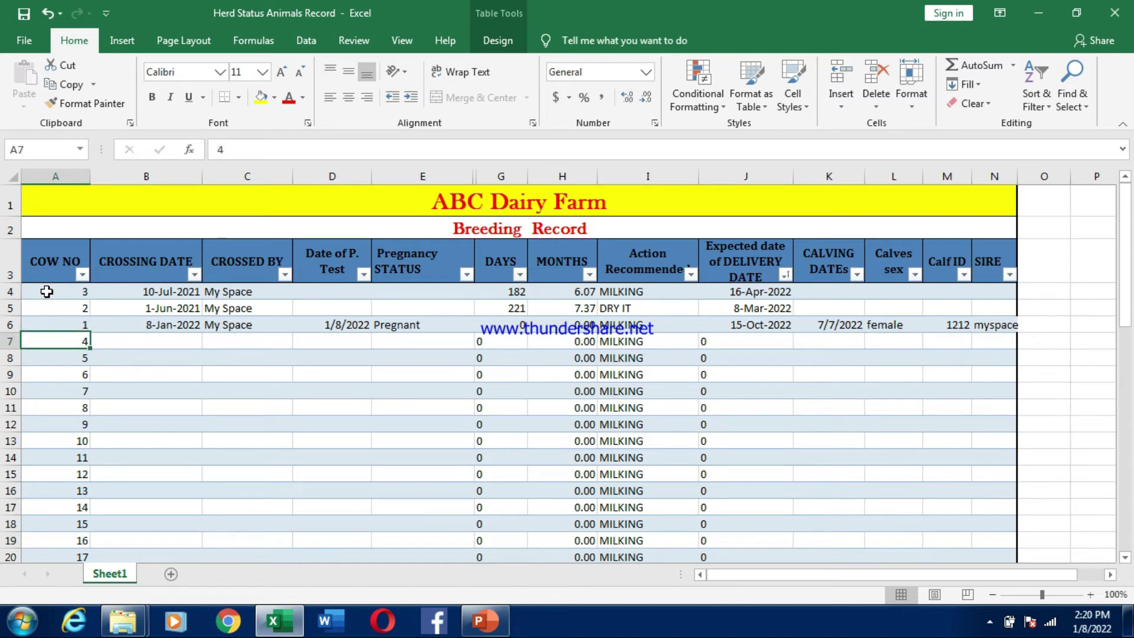
{"action": "key", "text": "Down"}
{"action": "key", "text": "Down"}
{"action": "key", "text": "Down"}
{"action": "key", "text": "Down"}
{"action": "key", "text": "Down"}
{"action": "key", "text": "Down"}
{"action": "key", "text": "Down"}
{"action": "key", "text": "Down"}
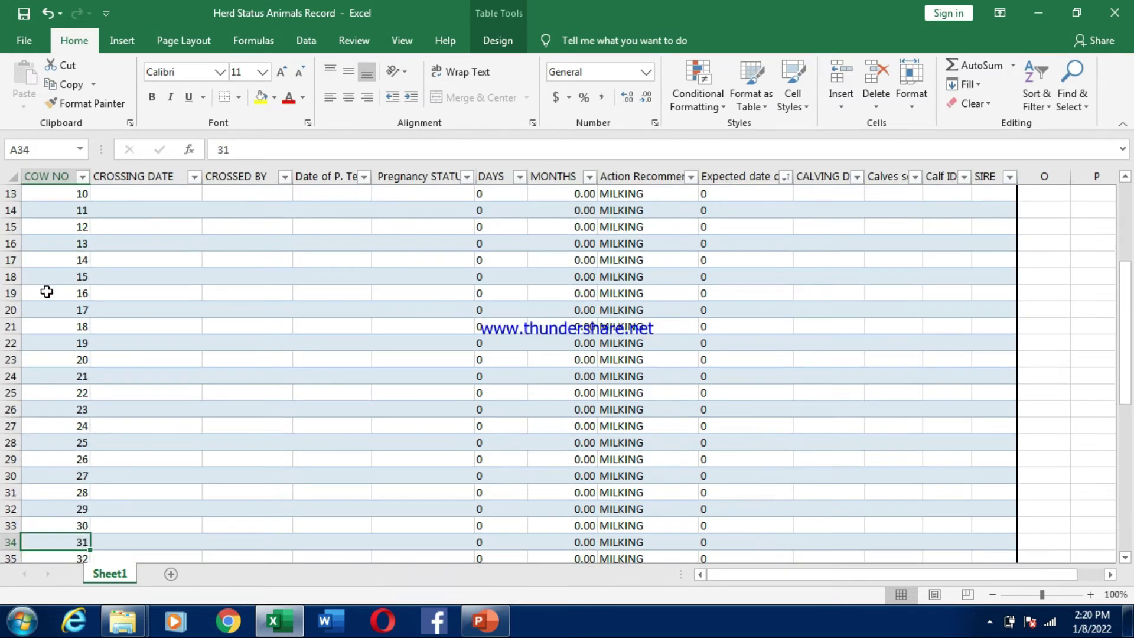
{"action": "key", "text": "Up"}
{"action": "key", "text": "Up"}
{"action": "key", "text": "Up"}
{"action": "key", "text": "Up"}
{"action": "key", "text": "Up"}
{"action": "key", "text": "Up"}
{"action": "key", "text": "Up"}
{"action": "key", "text": "Up"}
{"action": "key", "text": "Up"}
{"action": "key", "text": "Up"}
{"action": "key", "text": "Up"}
{"action": "key", "text": "Up"}
{"action": "key", "text": "Up"}
{"action": "key", "text": "Up"}
{"action": "key", "text": "Up"}
{"action": "key", "text": "Up"}
{"action": "key", "text": "Up"}
{"action": "key", "text": "Up"}
{"action": "key", "text": "Up"}
{"action": "key", "text": "Up"}
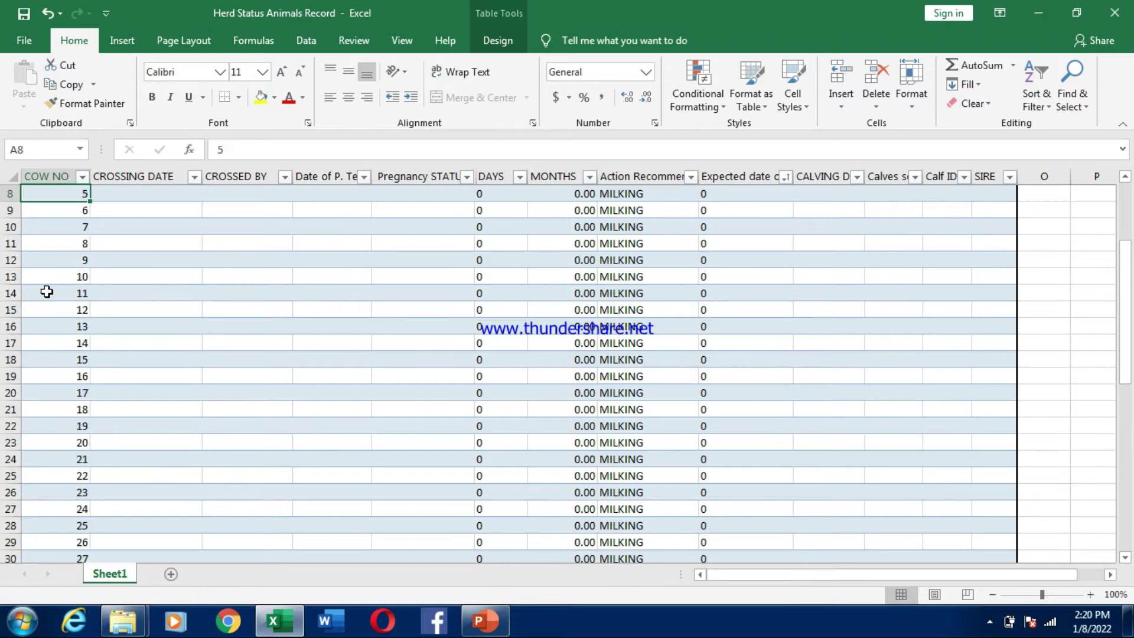
{"action": "key", "text": "Down"}
{"action": "key", "text": "Right"}
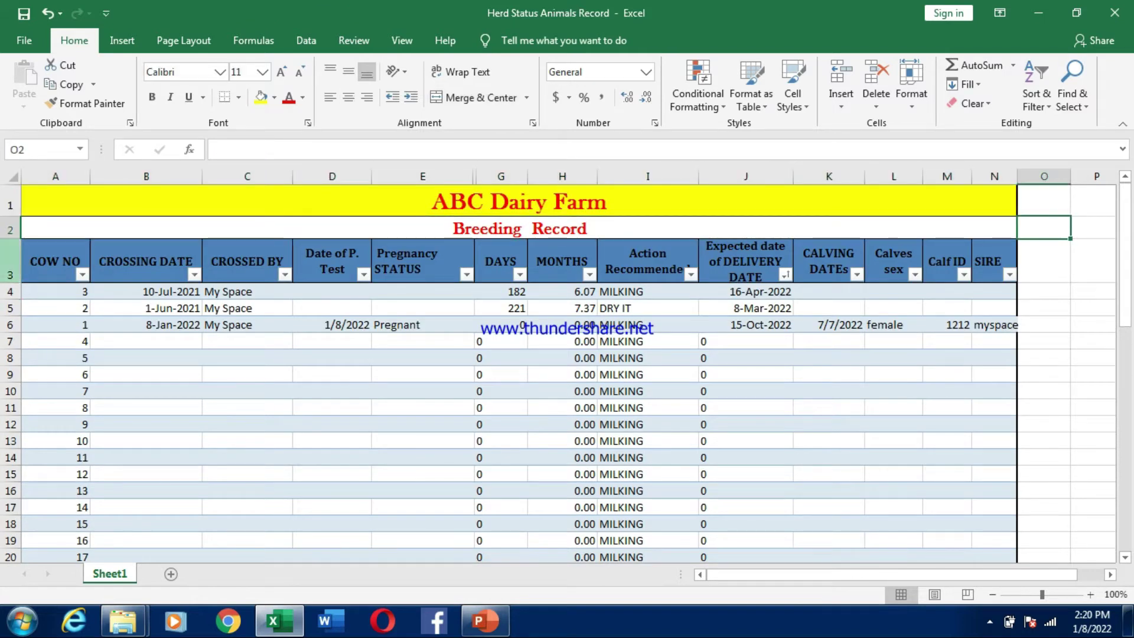
- Examine the crossing dates recorded for cows 3, 2 and 1
{"action": "left_click", "coordinate": [150, 295]}
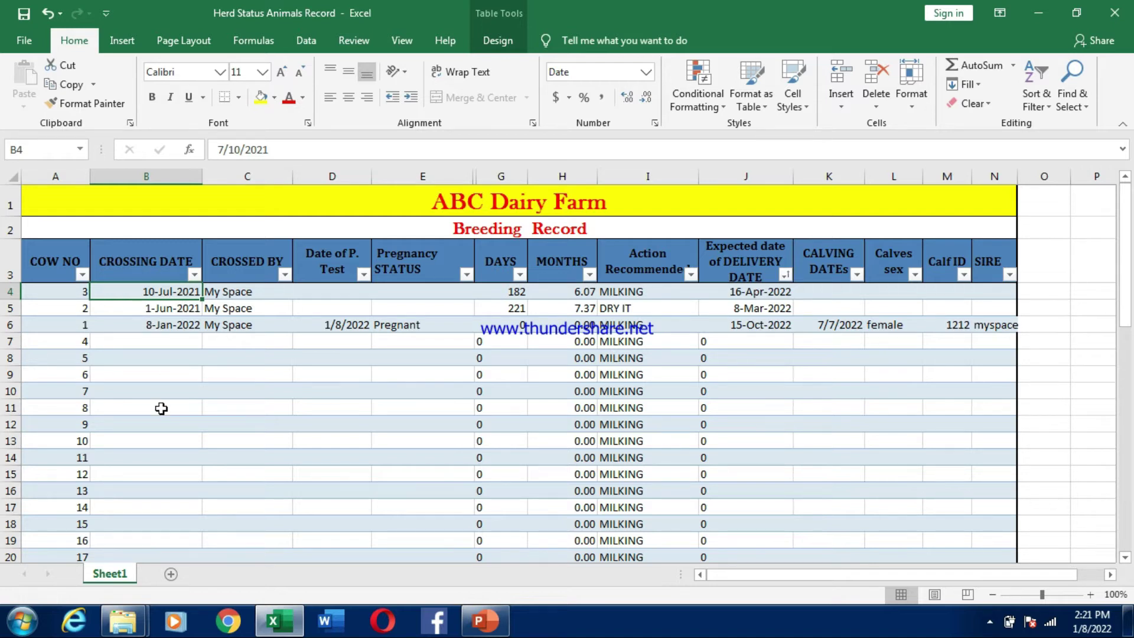
{"action": "key", "text": "Down"}
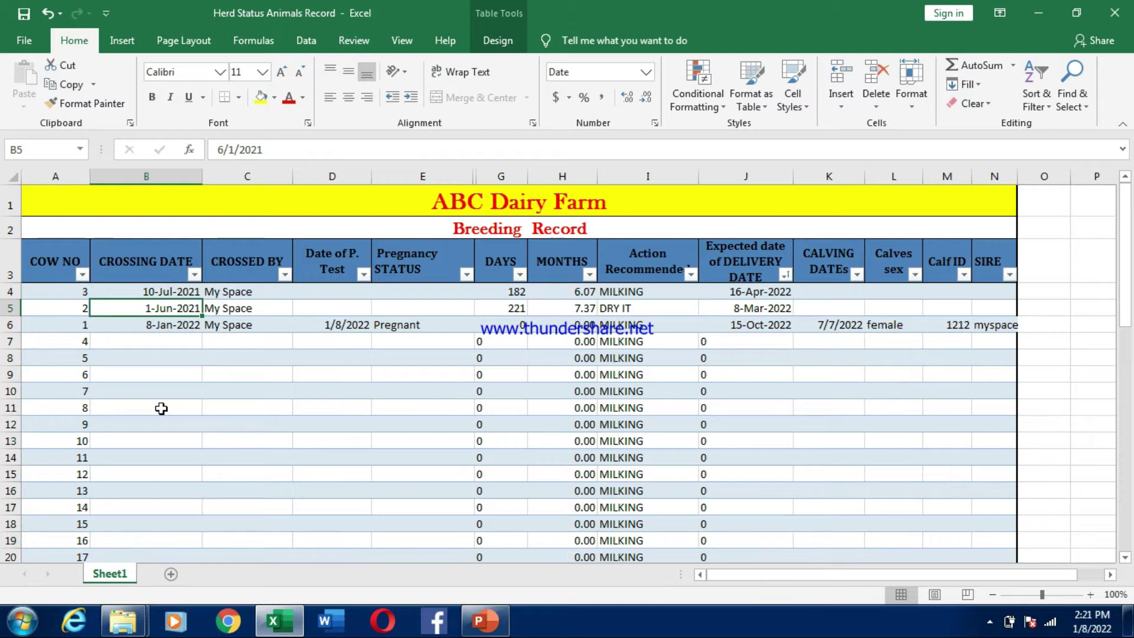
{"action": "key", "text": "Down"}
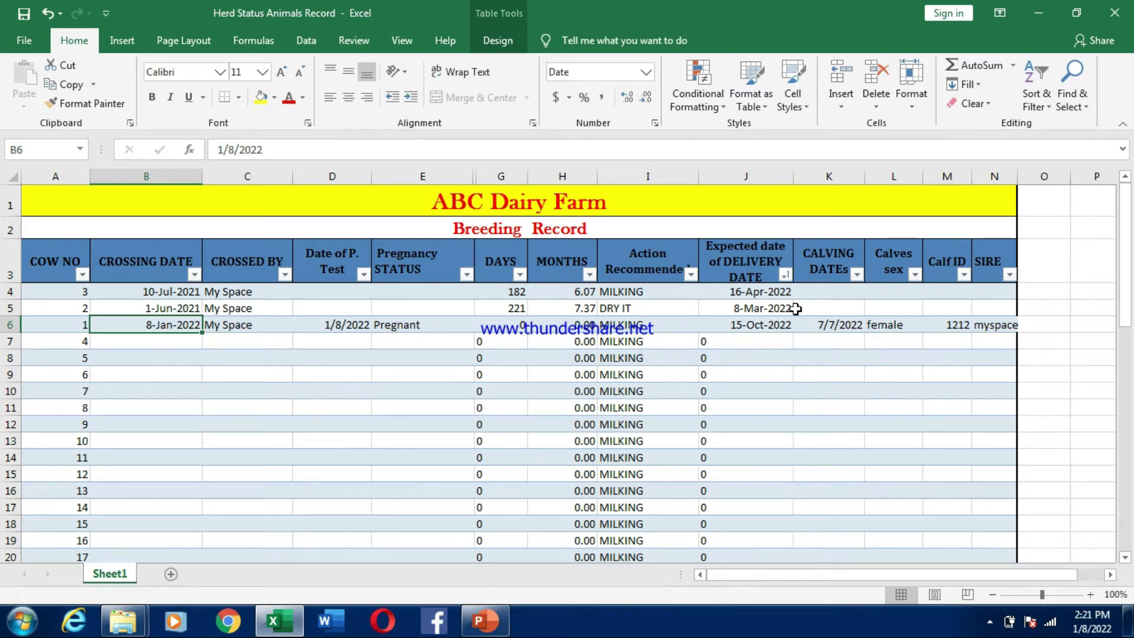
{"action": "left_click_drag", "start_coordinate": [1125, 248], "coordinate": [1126, 259]}
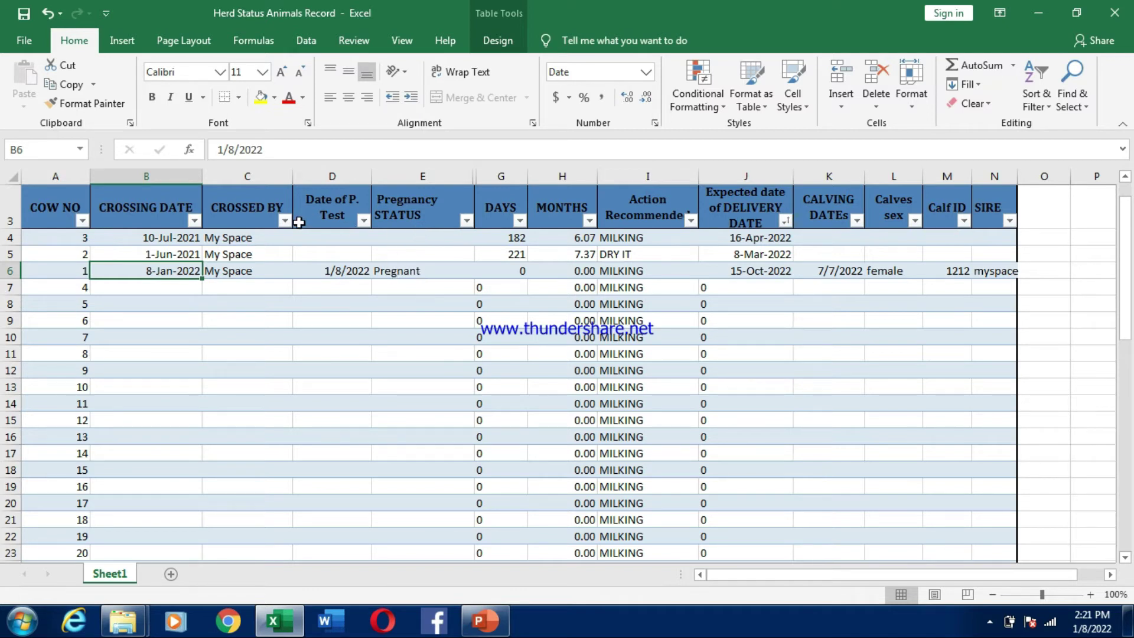
{"action": "left_click", "coordinate": [172, 239]}
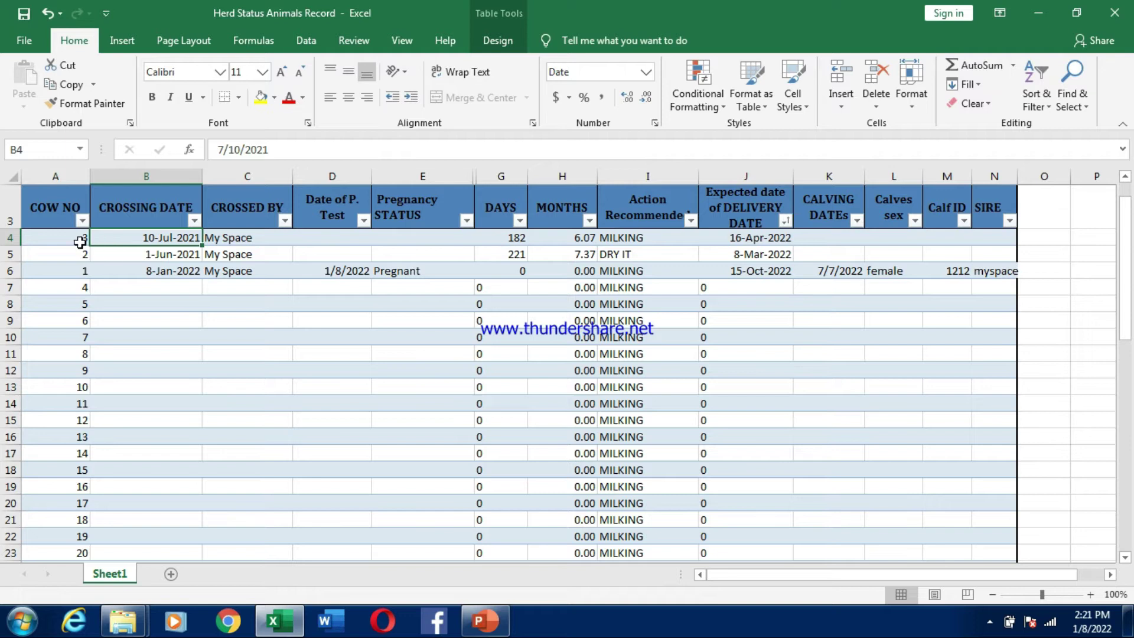
{"action": "left_click", "coordinate": [49, 238]}
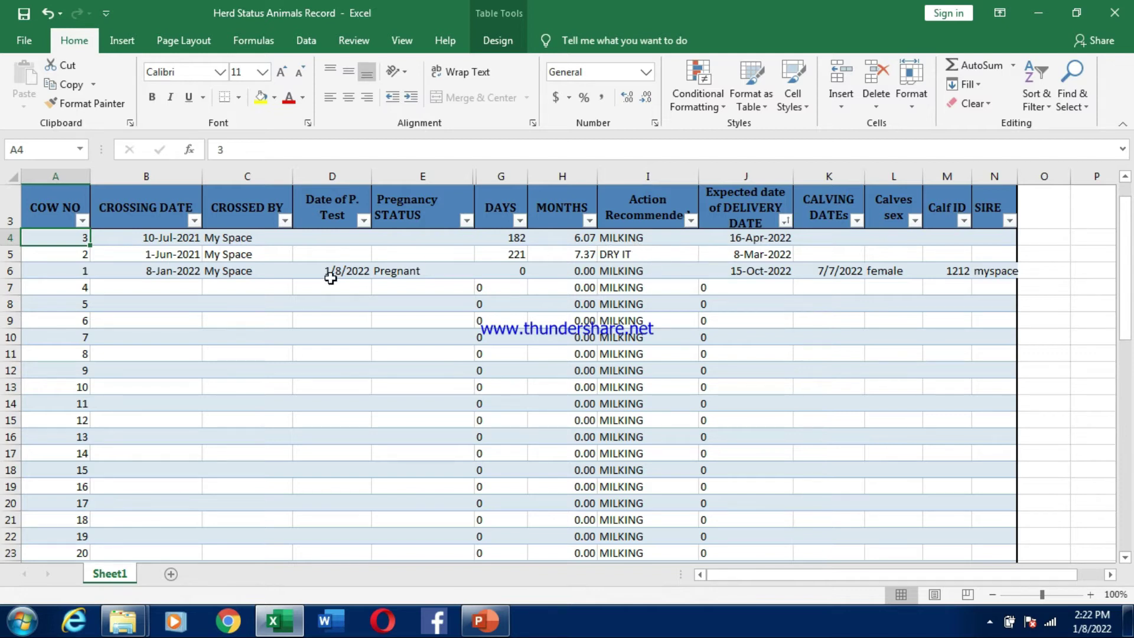
- Change the crossing date of cow 2 to 5/1/2021
{"action": "left_click", "coordinate": [181, 257]}
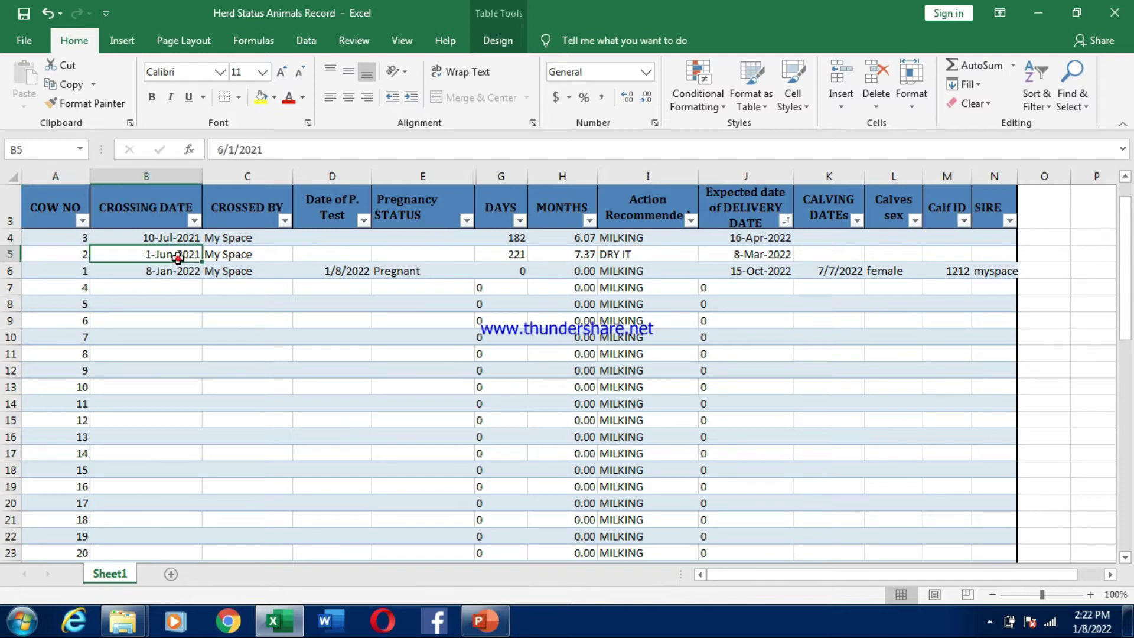
{"action": "left_click", "coordinate": [222, 149]}
{"action": "key", "text": "BackSpace"}
{"action": "type", "text": "5"}
{"action": "key", "text": "Return"}
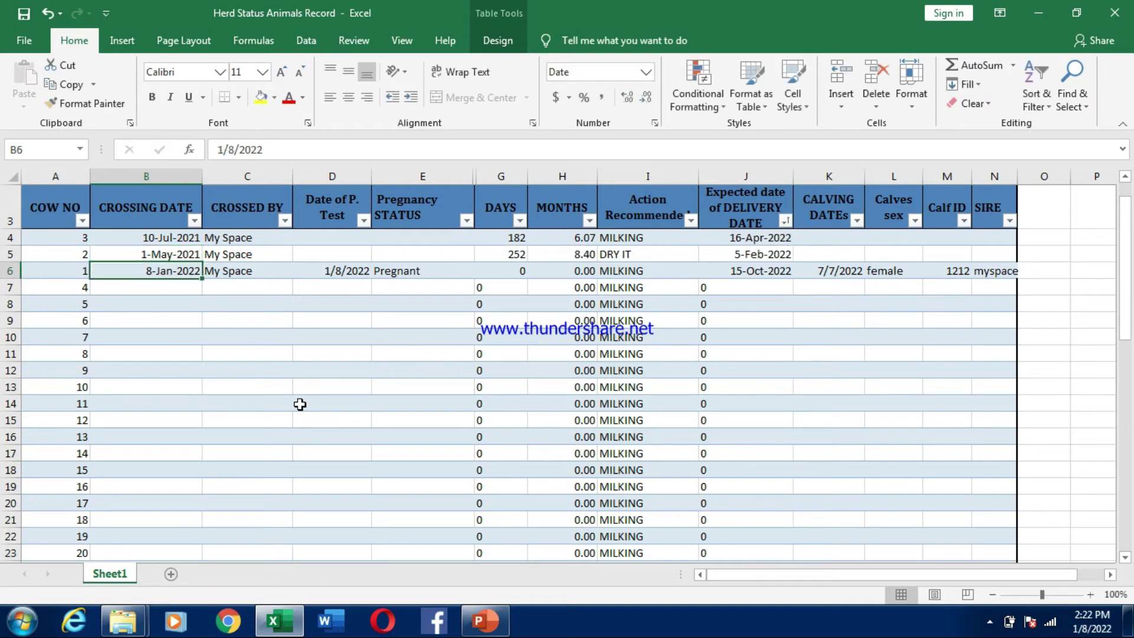
- Change the crossing date of cow 2 to 8/1/2021
{"action": "left_click", "coordinate": [170, 255]}
{"action": "left_click", "coordinate": [224, 149]}
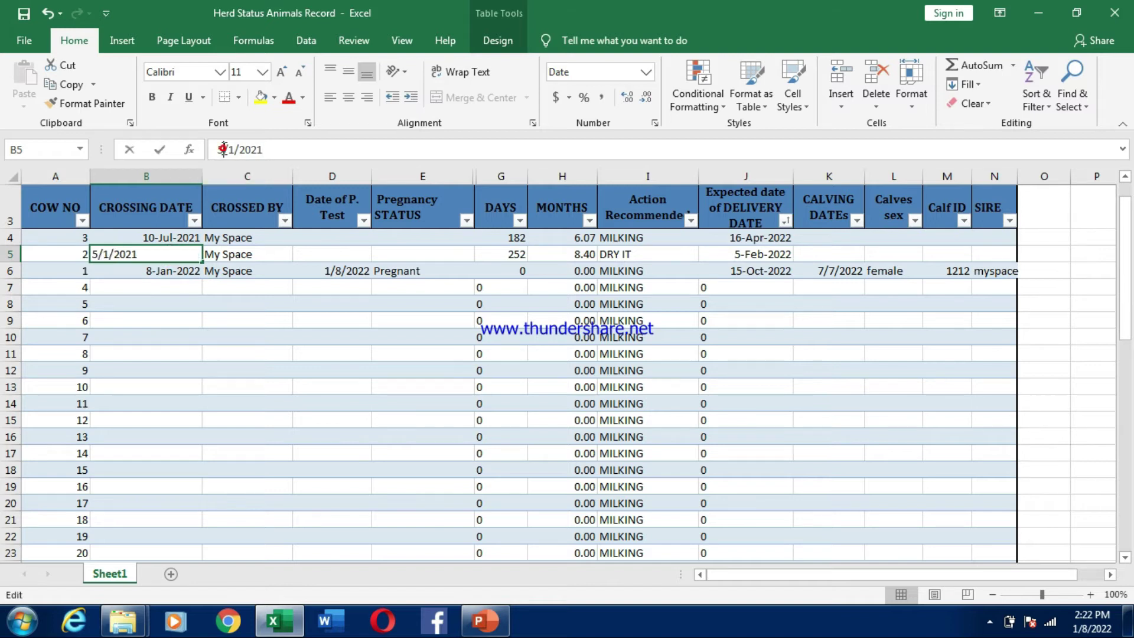
{"action": "key", "text": "BackSpace"}
{"action": "type", "text": "8"}
{"action": "key", "text": "Return"}
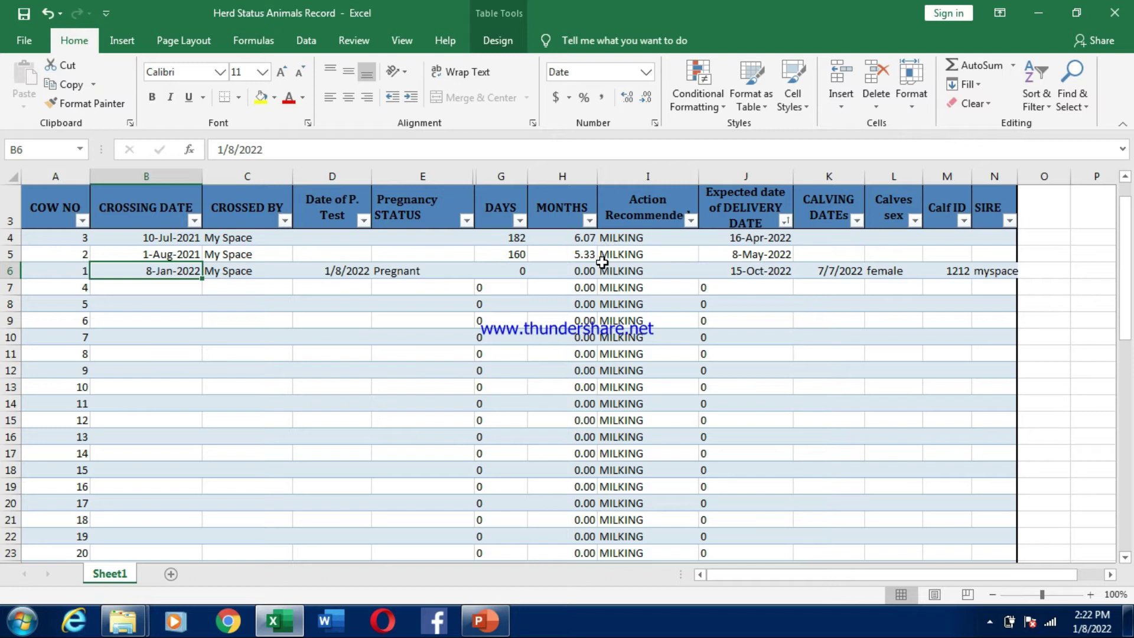
- Change the crossing date of cow 1 to 1/7/2022
{"action": "left_click", "coordinate": [234, 149]}
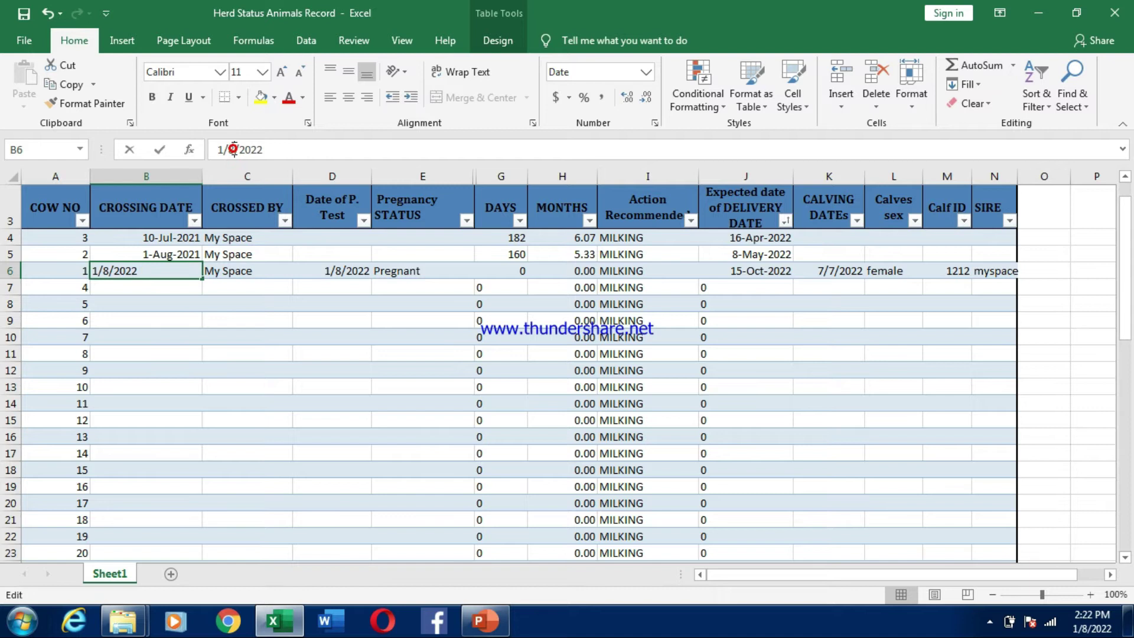
{"action": "key", "text": "BackSpace"}
{"action": "type", "text": "7"}
{"action": "key", "text": "Return"}
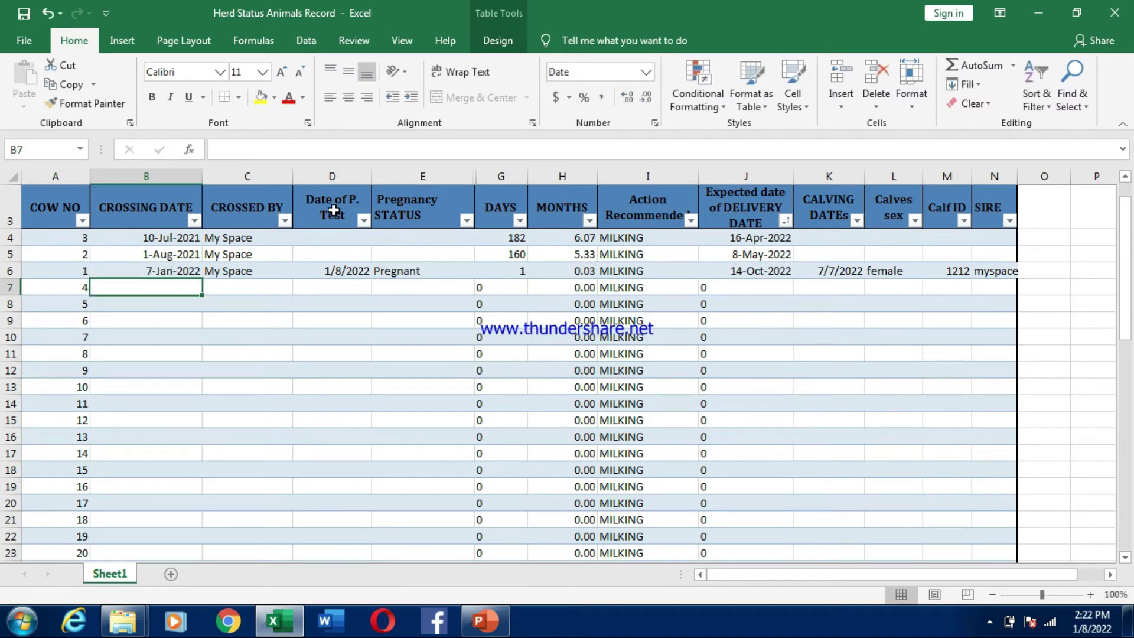
{"action": "left_click", "coordinate": [161, 255]}
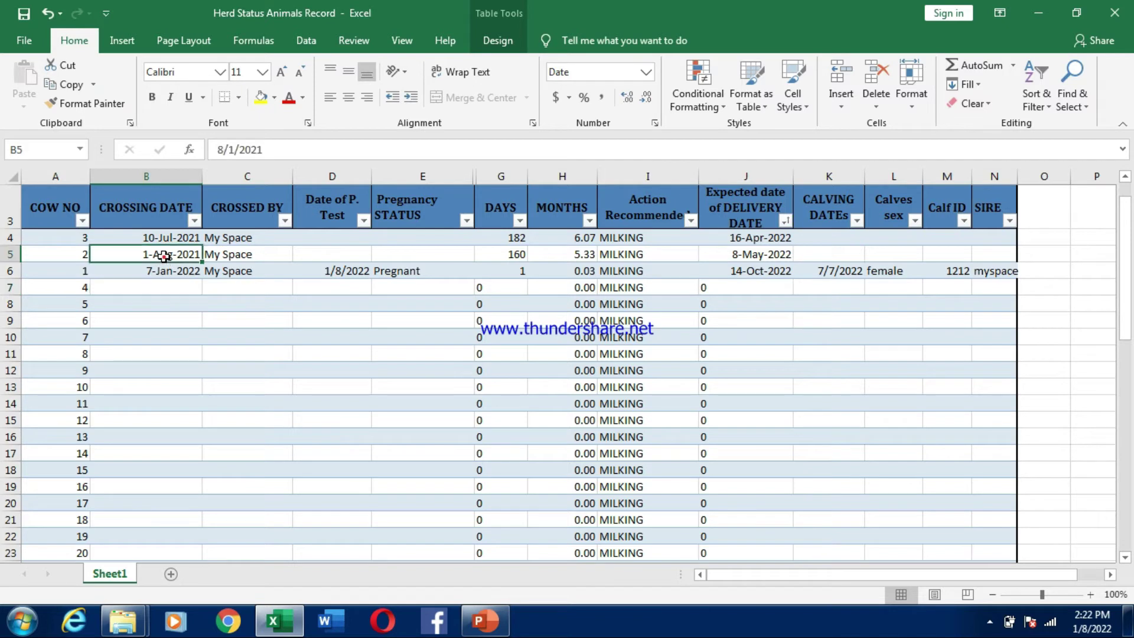
{"action": "left_click", "coordinate": [234, 149]}
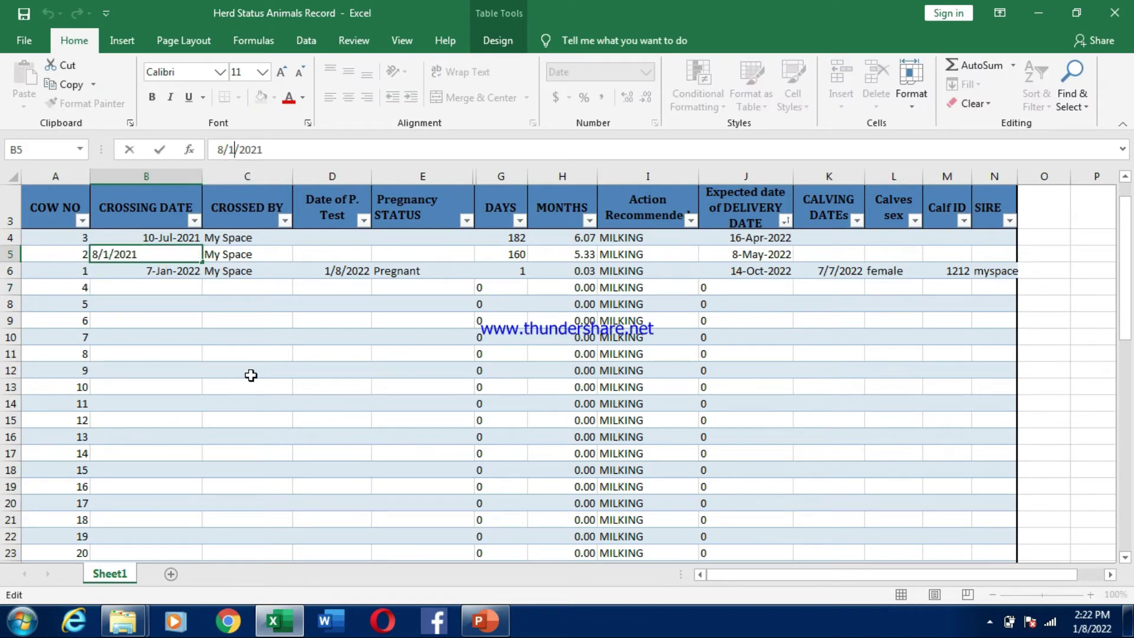
{"action": "key", "text": "Return"}
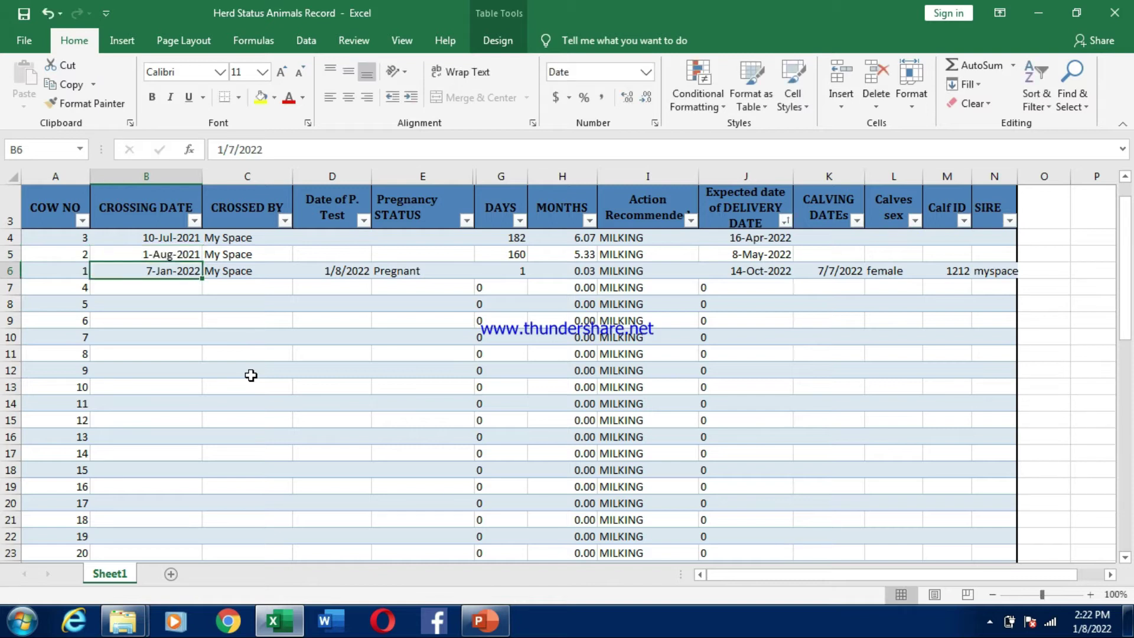
- Change the crossing date of cow 2 to 7/1/2021
{"action": "left_click", "coordinate": [177, 255]}
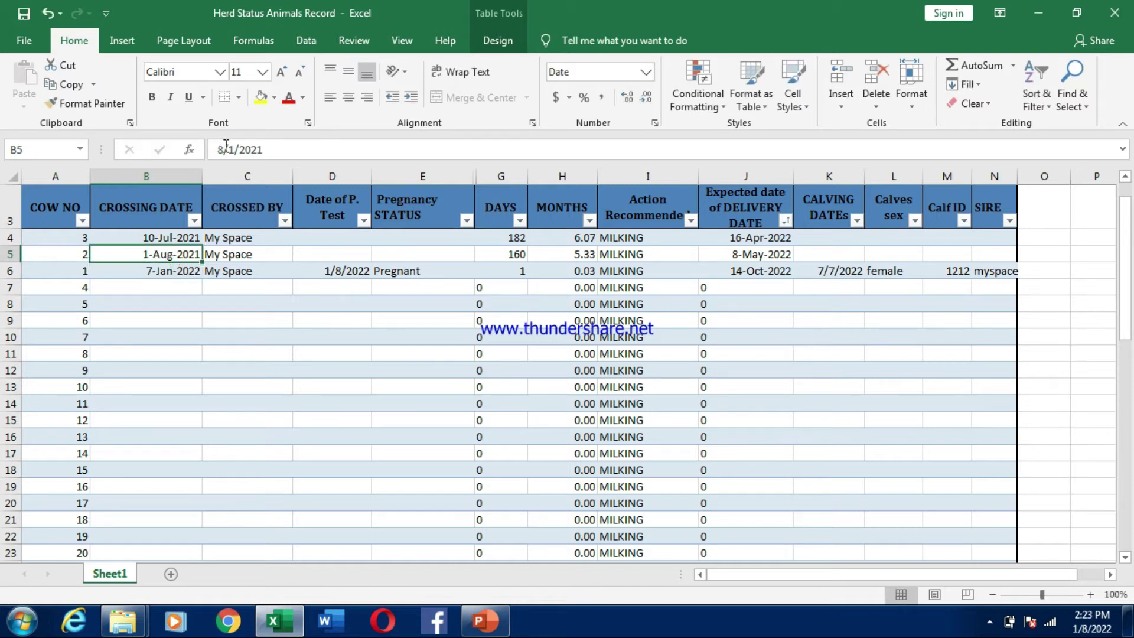
{"action": "left_click", "coordinate": [225, 149]}
{"action": "key", "text": "BackSpace"}
{"action": "type", "text": "7"}
{"action": "key", "text": "Return"}
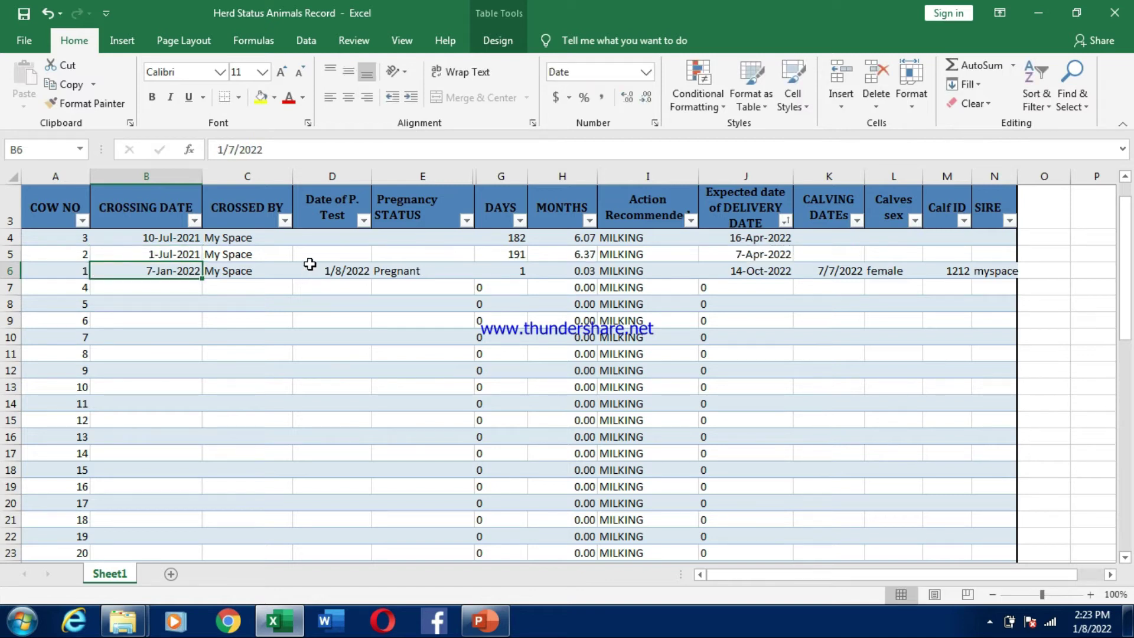
- Set the crossing date of cow 2 to 6/1/2021
{"action": "left_click", "coordinate": [177, 254]}
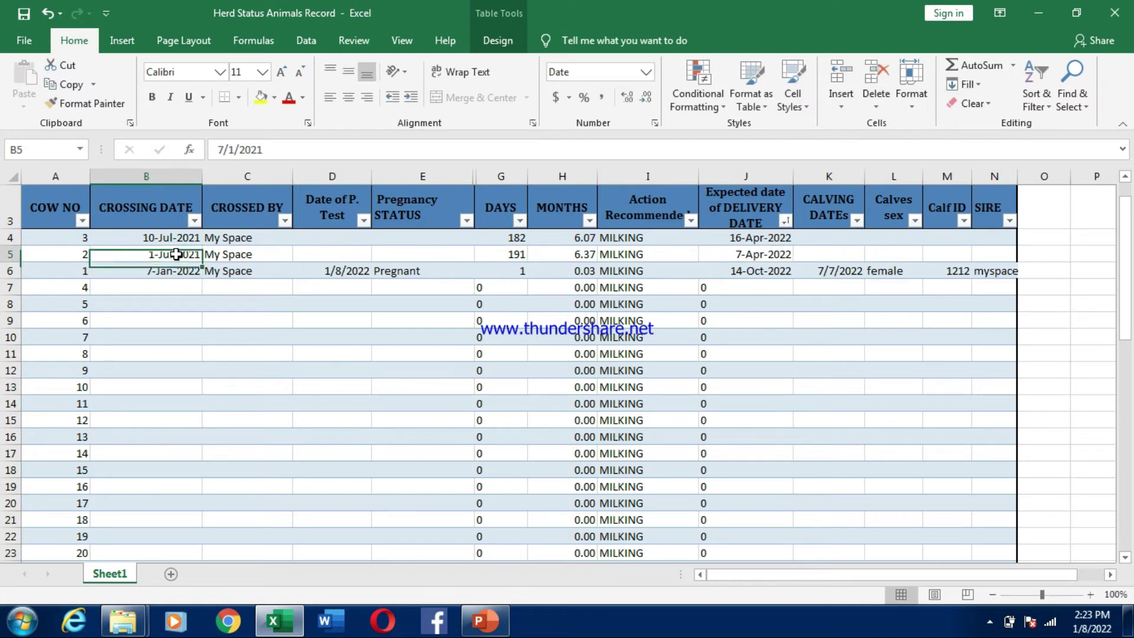
{"action": "left_click", "coordinate": [224, 149]}
{"action": "key", "text": "BackSpace"}
{"action": "type", "text": "6"}
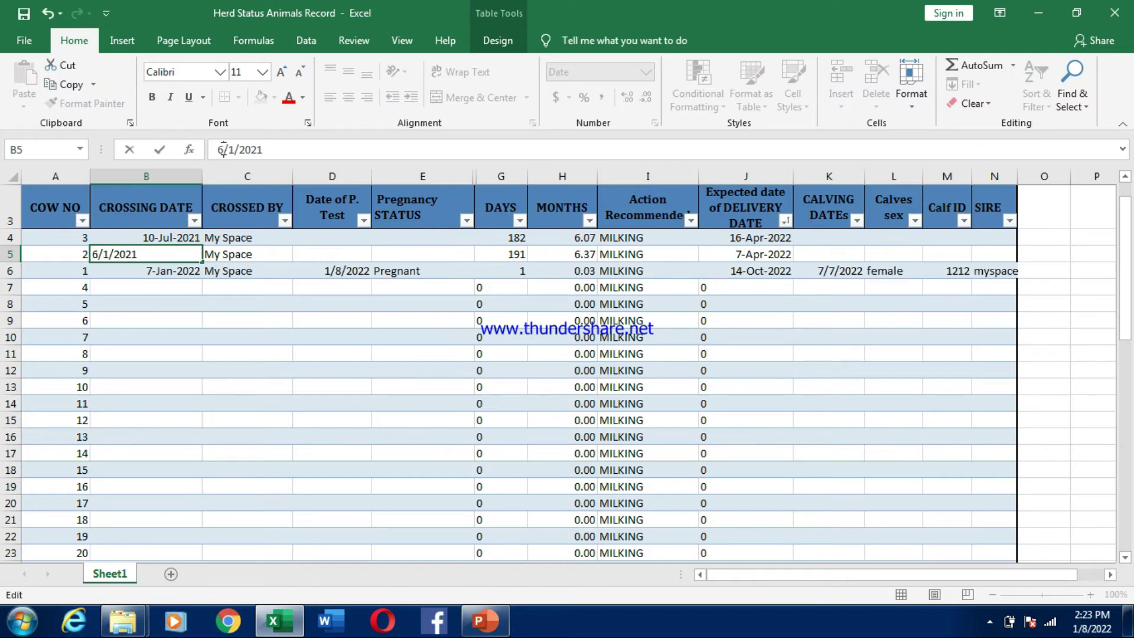
{"action": "key", "text": "Return"}
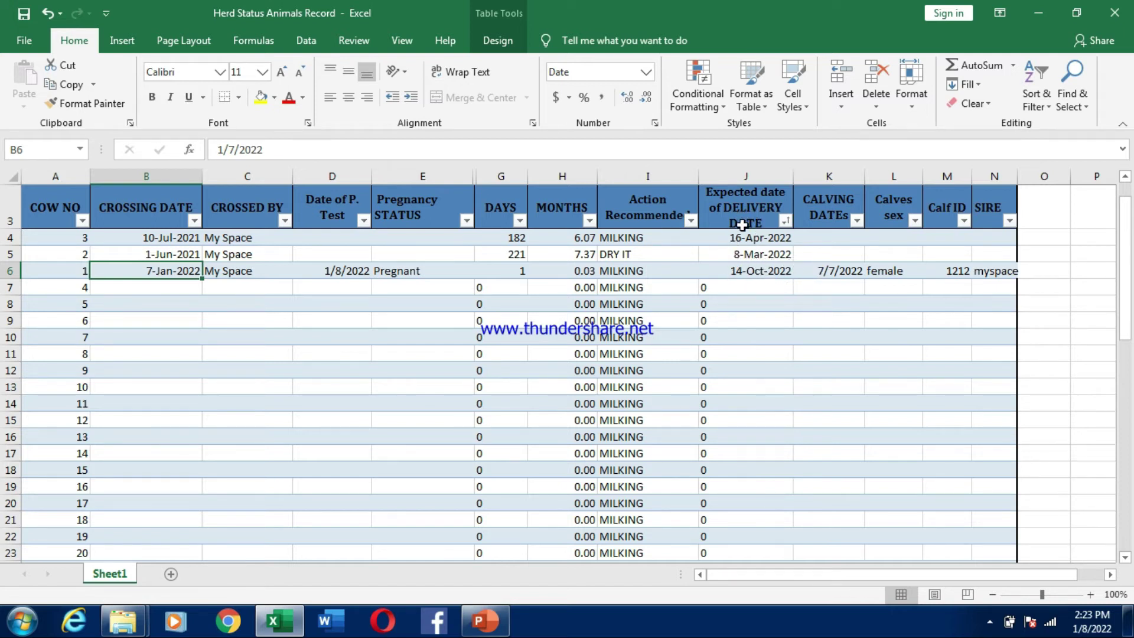
- Examine the calving date, calf sex and calf ID columns for the recorded cows
{"action": "left_click_drag", "start_coordinate": [1128, 268], "coordinate": [1127, 254]}
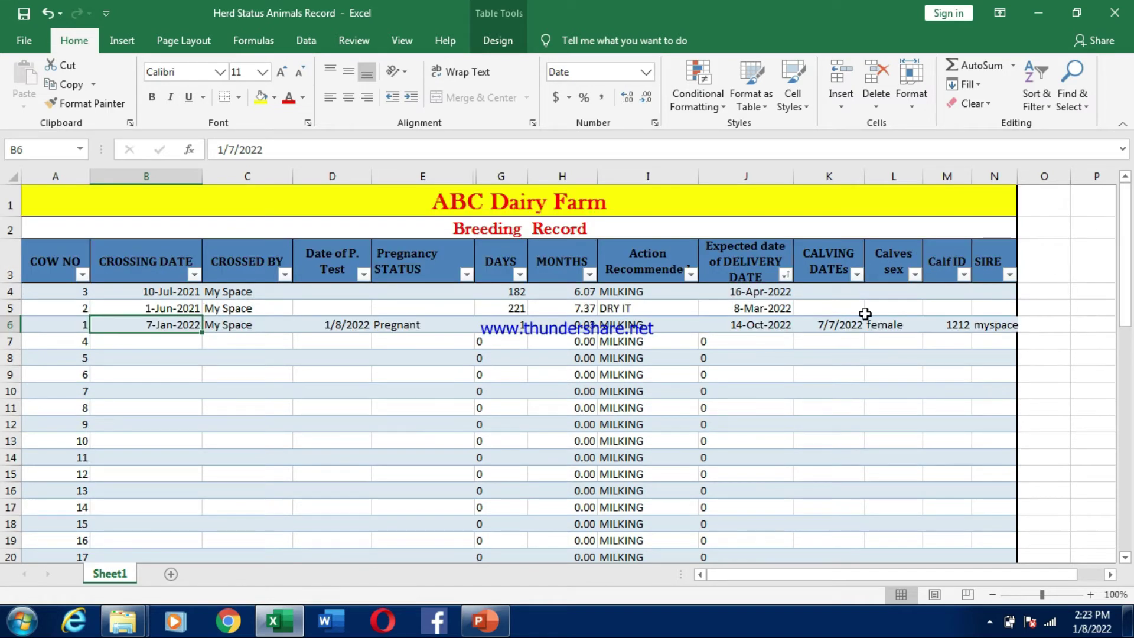
{"action": "left_click_drag", "start_coordinate": [832, 581], "coordinate": [873, 591]}
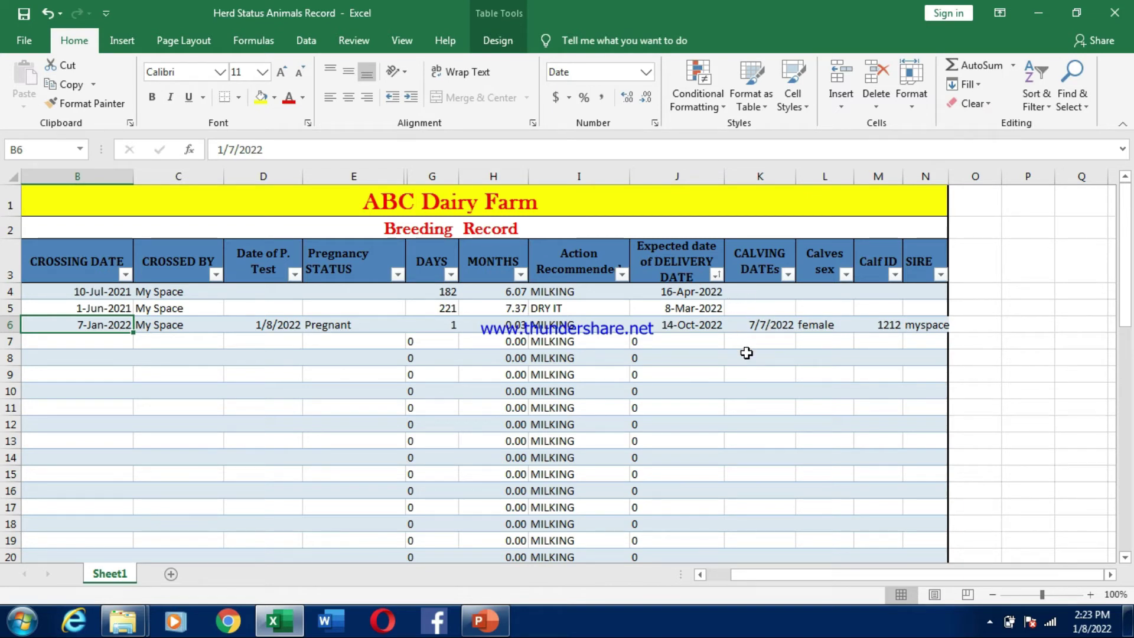
{"action": "left_click", "coordinate": [753, 292]}
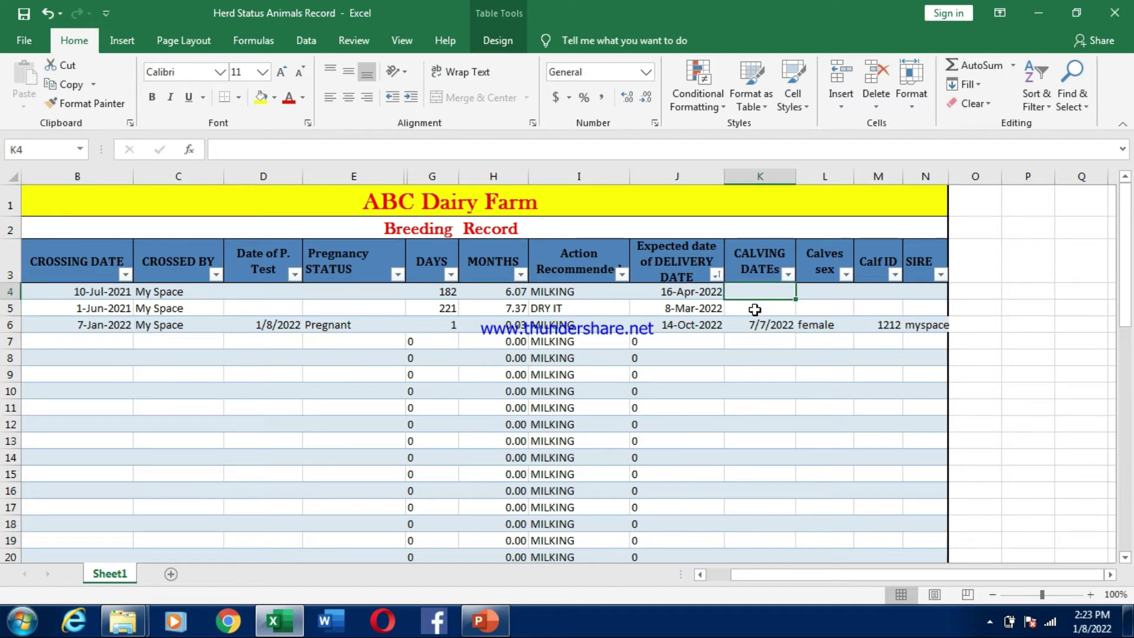
{"action": "left_click", "coordinate": [754, 310]}
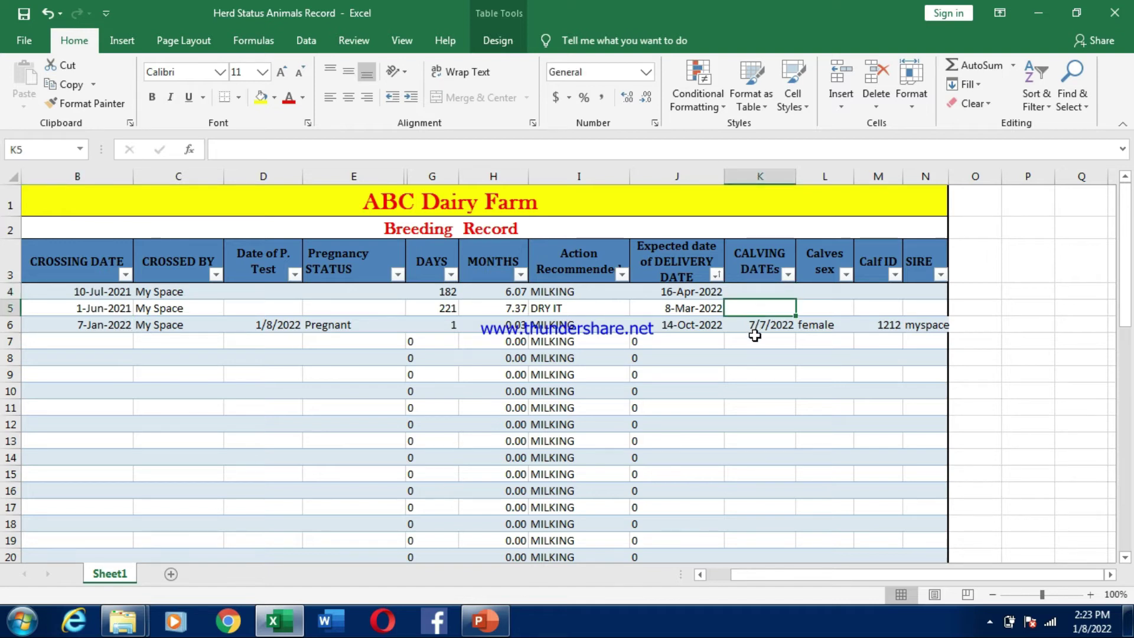
{"action": "left_click", "coordinate": [754, 341]}
{"action": "left_click", "coordinate": [753, 292]}
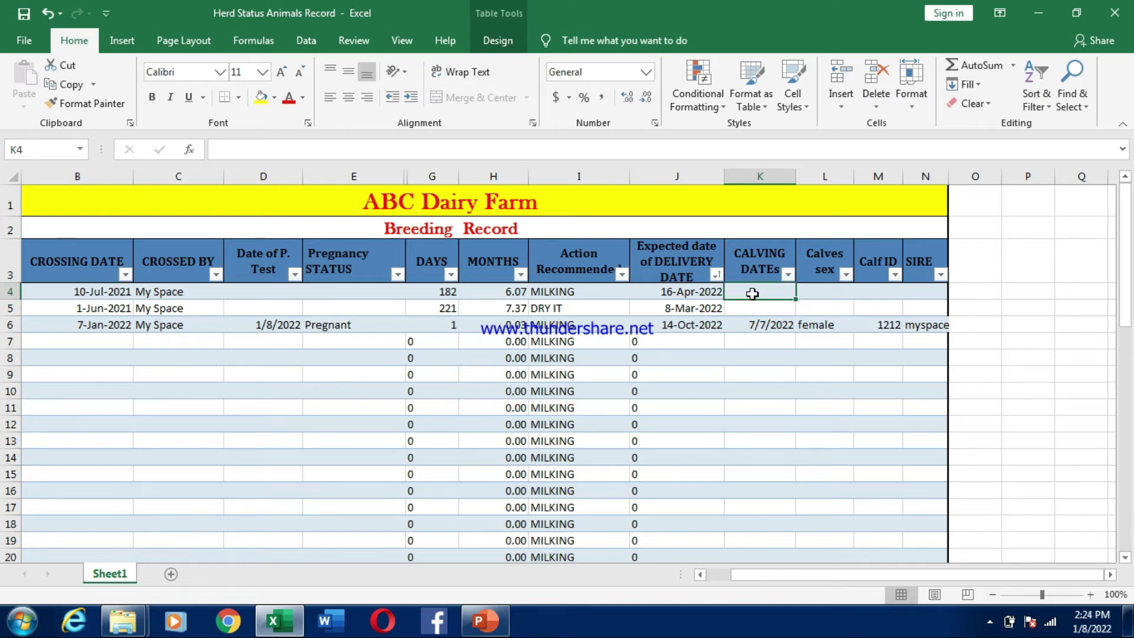
{"action": "left_click", "coordinate": [819, 296]}
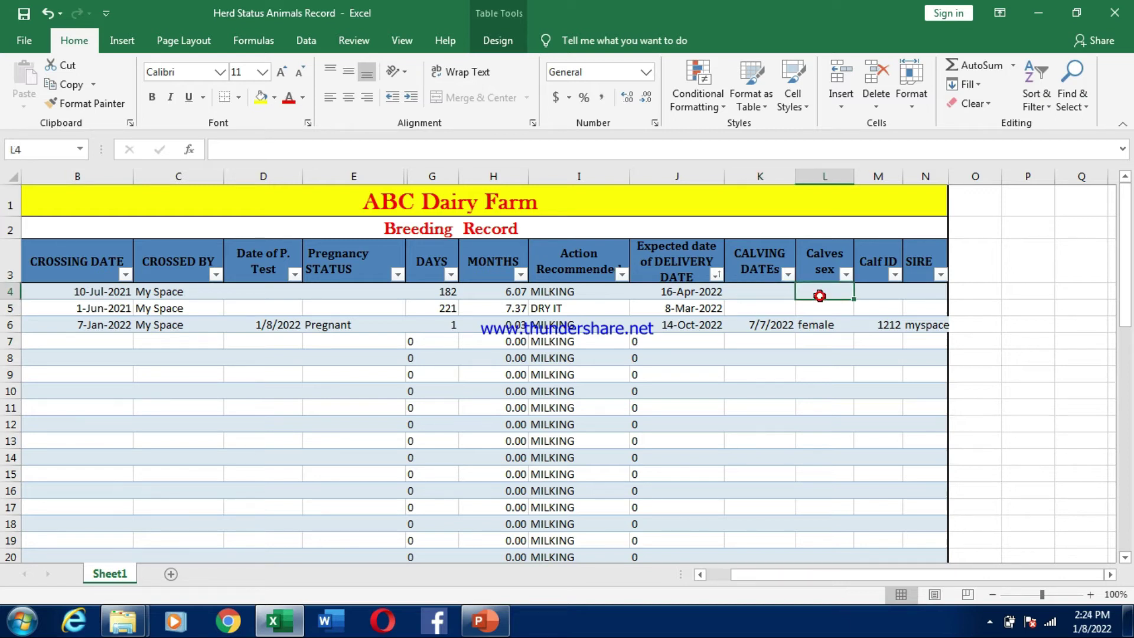
{"action": "left_click", "coordinate": [882, 308]}
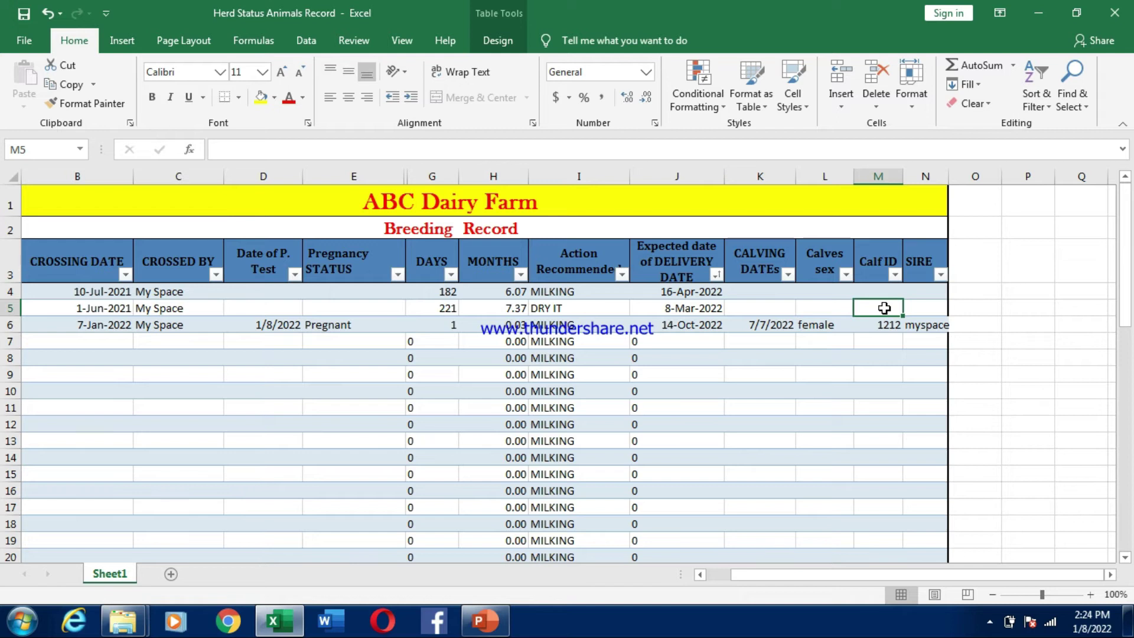
- Examine the sire, cow number and crossing date columns for the recorded cows and the first empty row
{"action": "left_click", "coordinate": [928, 311]}
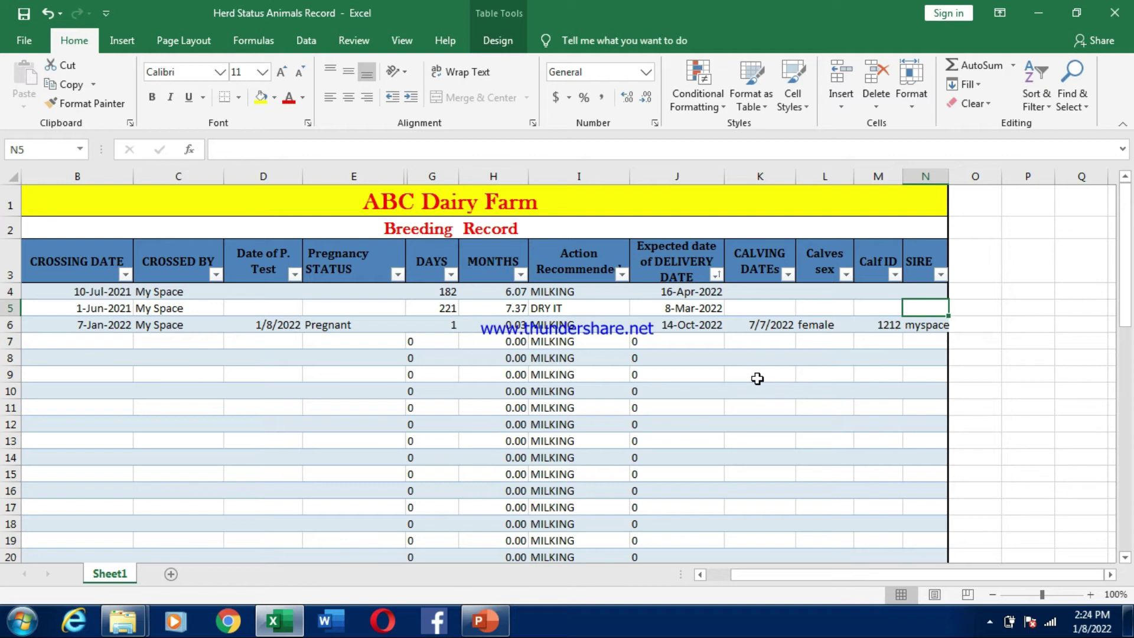
{"action": "key", "text": "Left"}
{"action": "key", "text": "Left"}
{"action": "key", "text": "Left"}
{"action": "key", "text": "Left"}
{"action": "key", "text": "Left"}
{"action": "key", "text": "Left"}
{"action": "key", "text": "Left"}
{"action": "key", "text": "Left"}
{"action": "key", "text": "Left"}
{"action": "key", "text": "Left"}
{"action": "key", "text": "Left"}
{"action": "key", "text": "Left"}
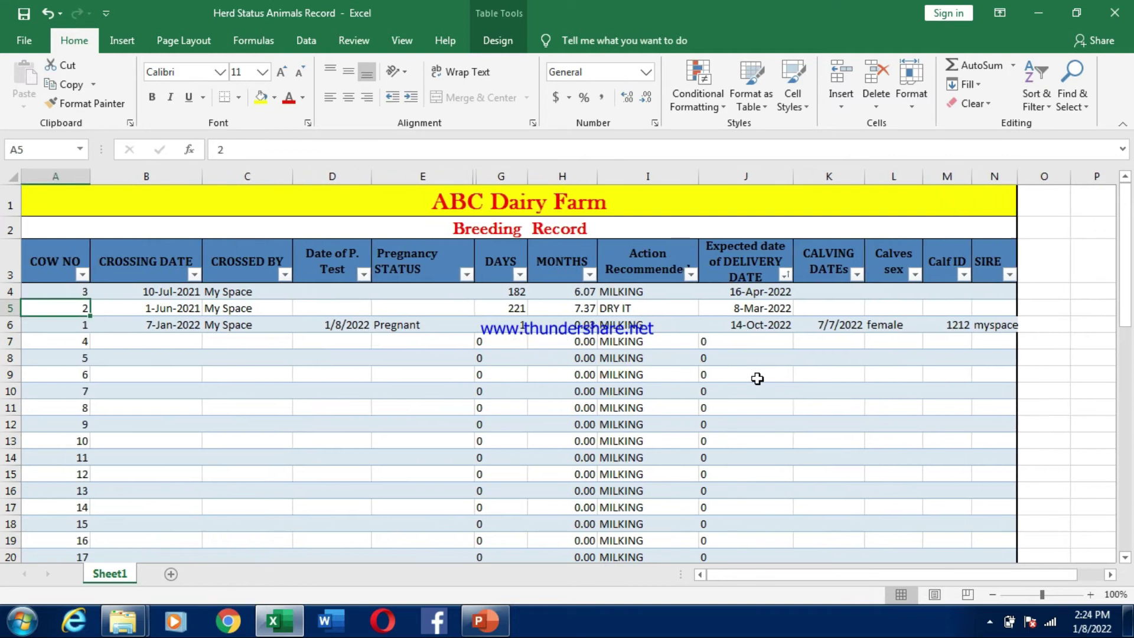
{"action": "key", "text": "Right"}
{"action": "key", "text": "Up"}
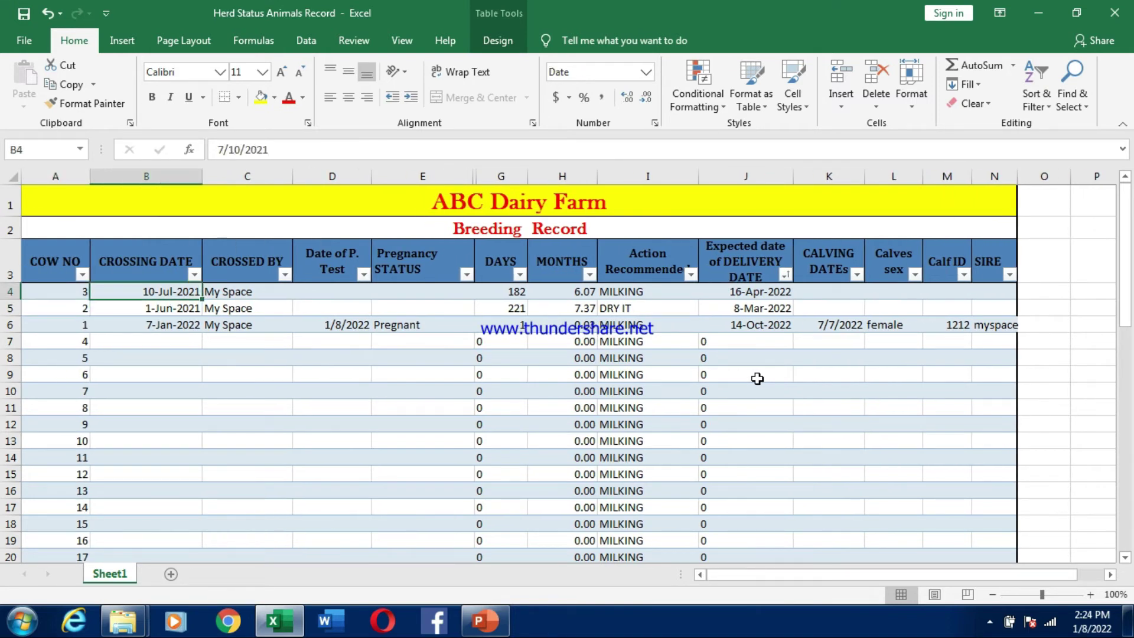
{"action": "key", "text": "Down"}
{"action": "key", "text": "Down"}
{"action": "key", "text": "Down"}
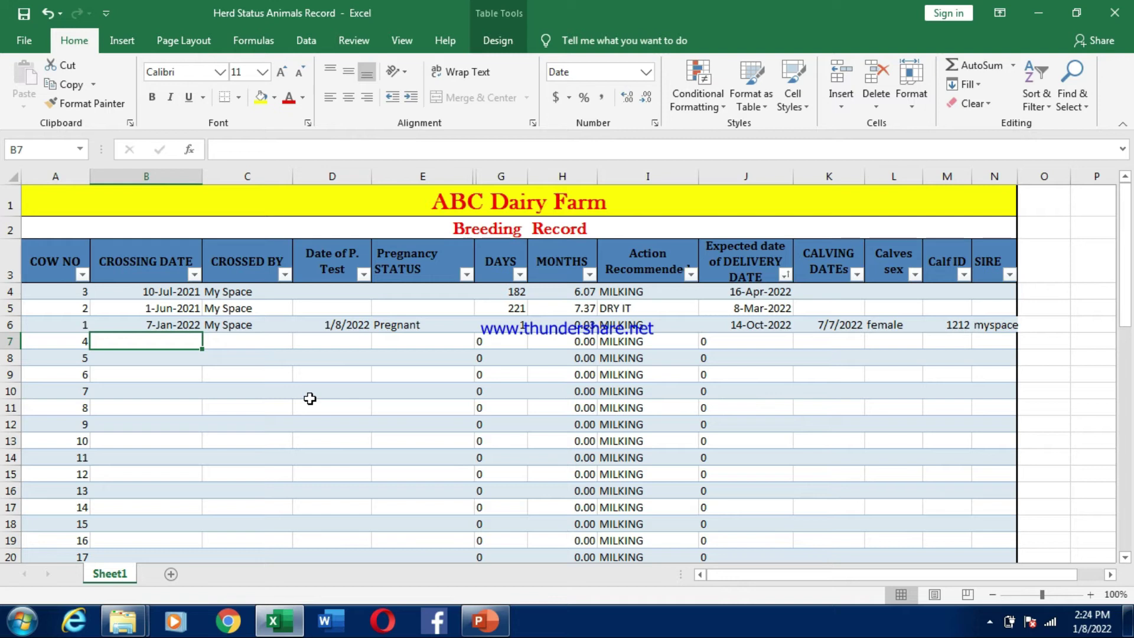
- Open the Attendance_Sheet workbook from the Record keeping folder and enable editing
{"action": "left_click", "coordinate": [137, 624]}
{"action": "left_click", "coordinate": [106, 534]}
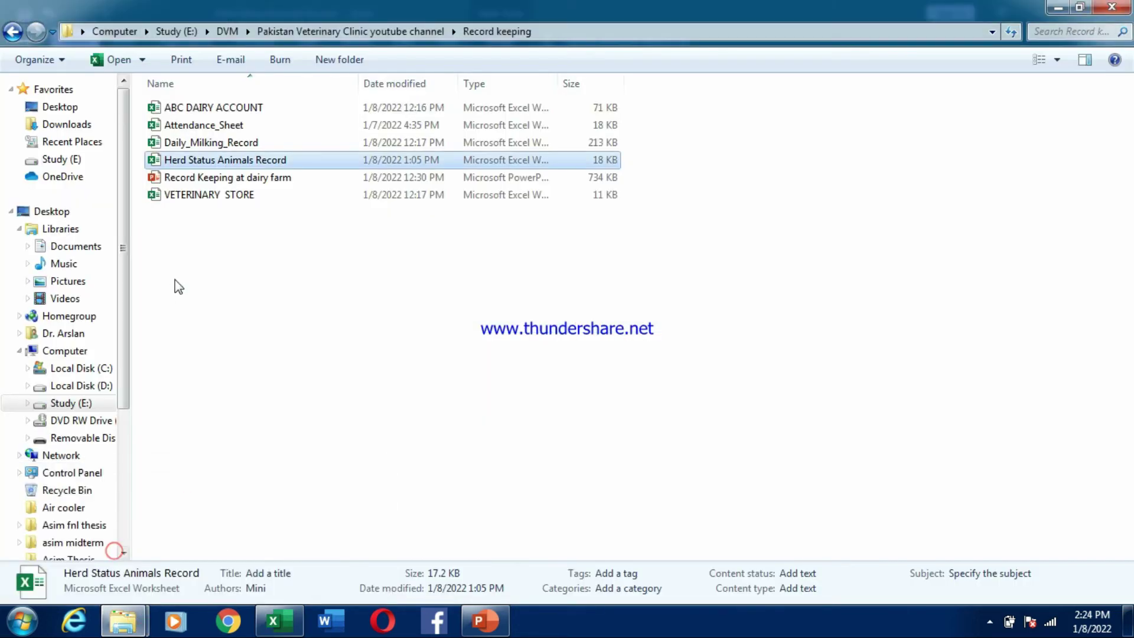
{"action": "double_click", "coordinate": [199, 125]}
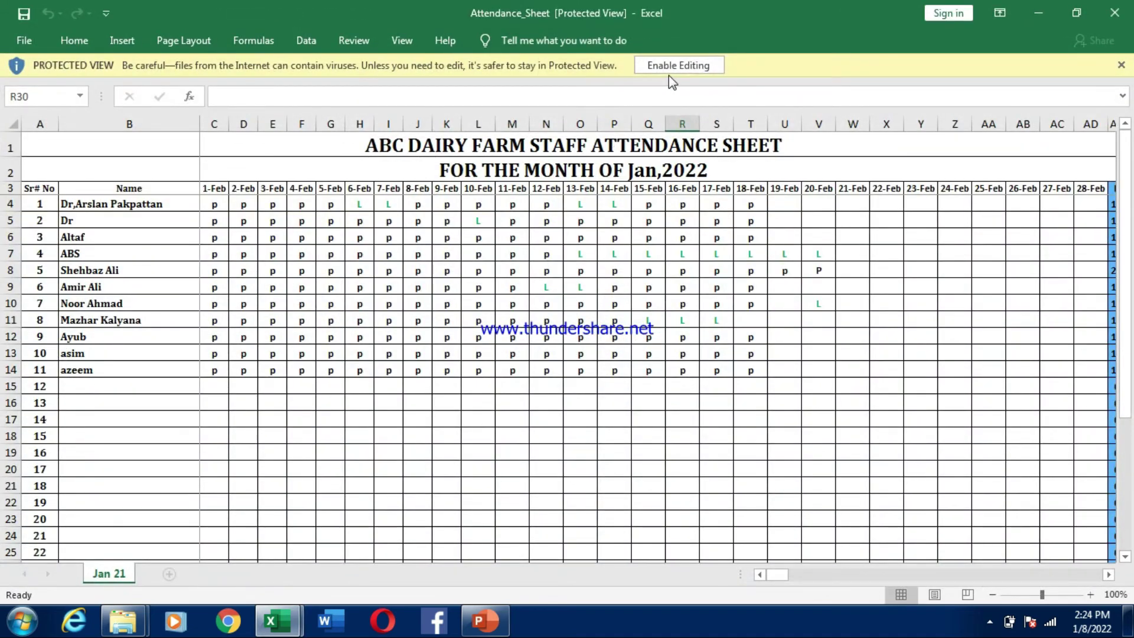
{"action": "left_click", "coordinate": [671, 69]}
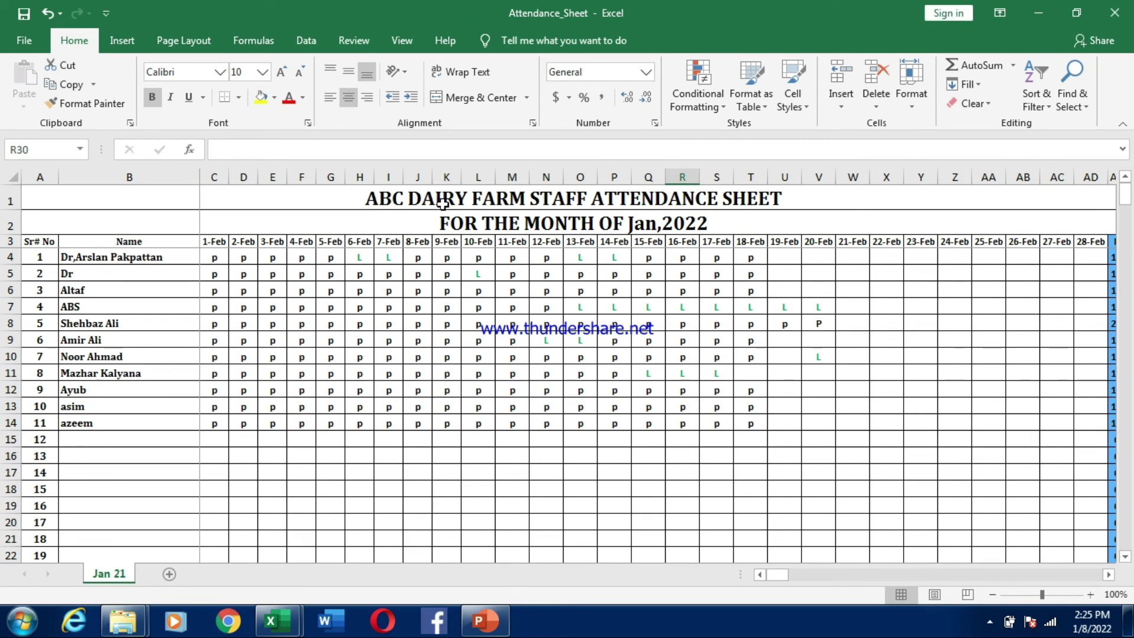
- Remove the last word from the first staff member's name in cell B4 of the attendance sheet
{"action": "left_click", "coordinate": [171, 257]}
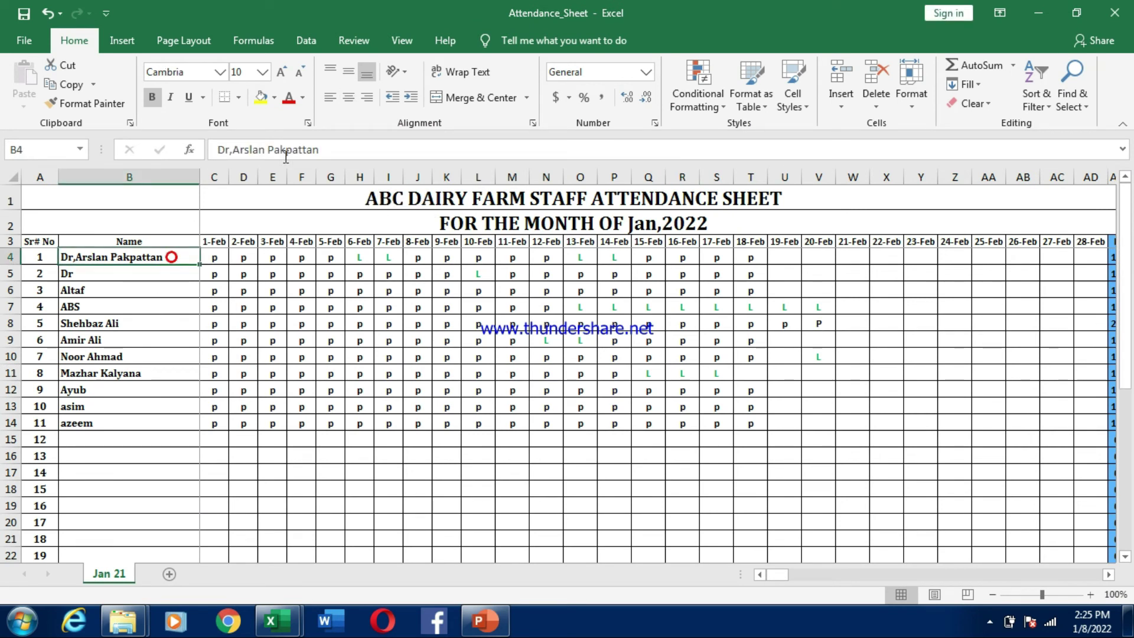
{"action": "left_click", "coordinate": [330, 149]}
{"action": "key", "text": "BackSpace"}
{"action": "key", "text": "BackSpace"}
{"action": "key", "text": "BackSpace"}
{"action": "key", "text": "BackSpace"}
{"action": "key", "text": "BackSpace"}
{"action": "key", "text": "BackSpace"}
{"action": "key", "text": "BackSpace"}
{"action": "key", "text": "BackSpace"}
{"action": "key", "text": "BackSpace"}
{"action": "key", "text": "BackSpace"}
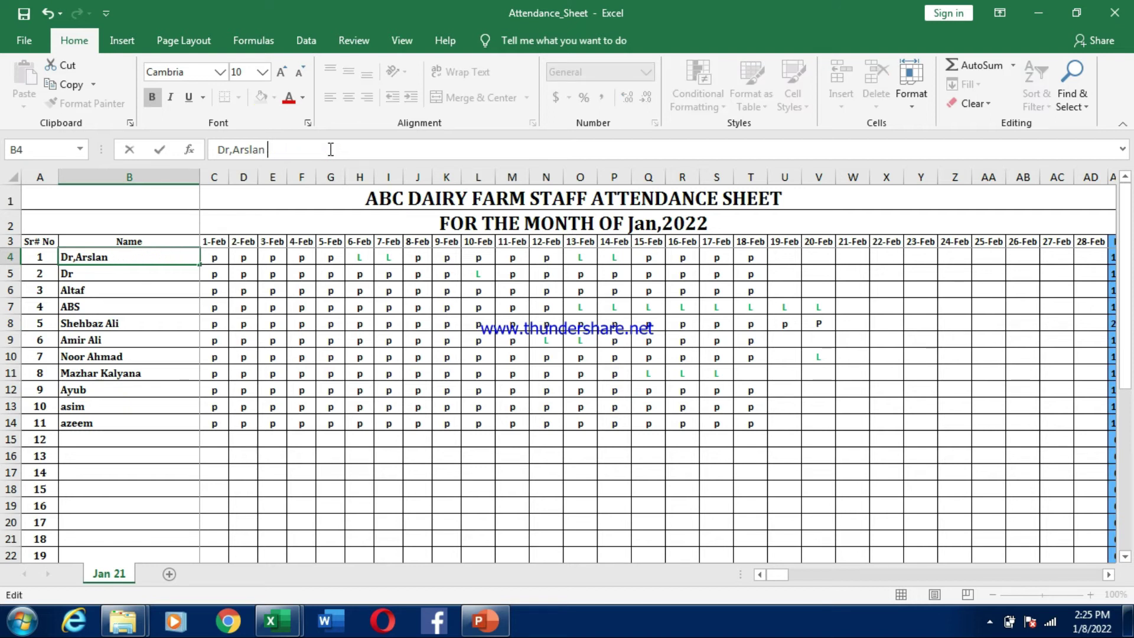
{"action": "key", "text": "Return"}
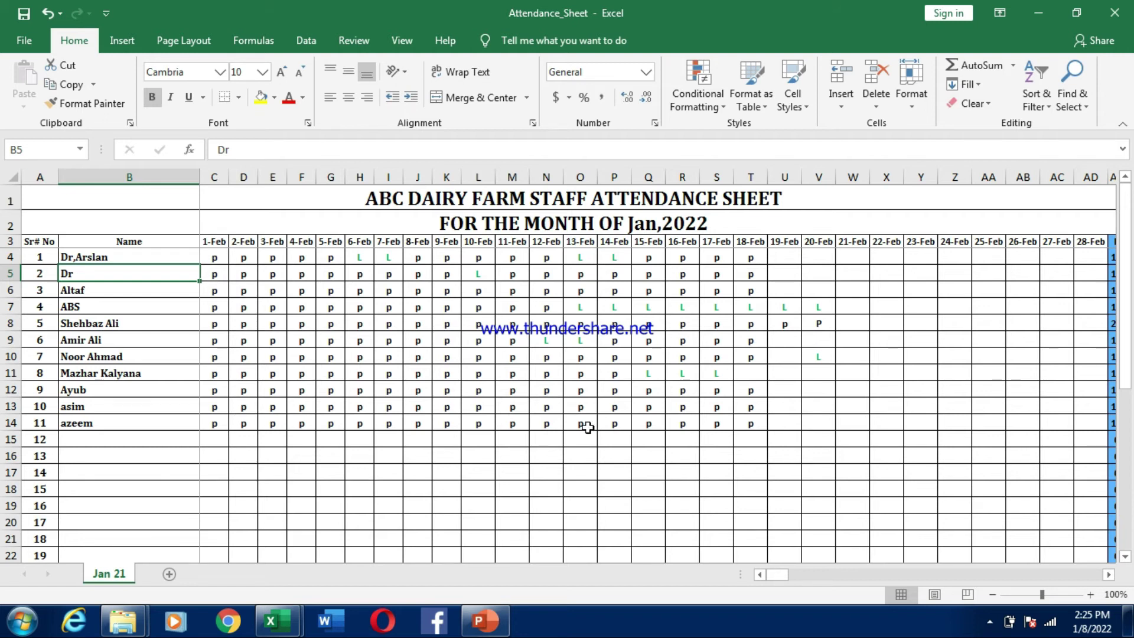
- Mark the first staff member present with p for 19-Feb, 20-Feb and 21-Feb
{"action": "left_click_drag", "start_coordinate": [783, 578], "coordinate": [799, 576]}
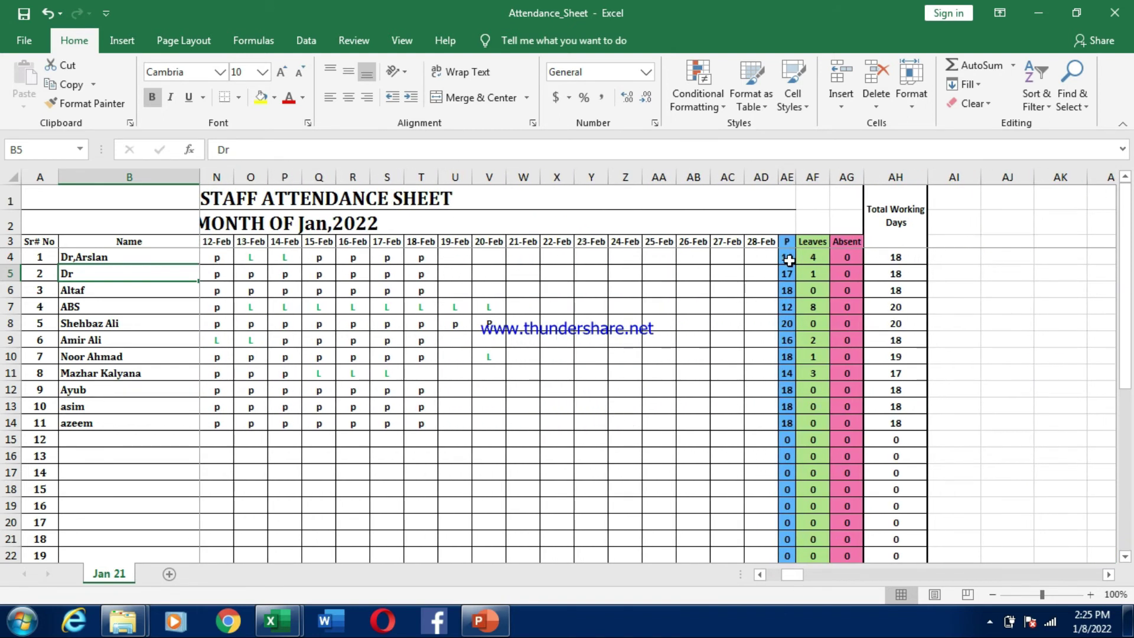
{"action": "left_click", "coordinate": [460, 256]}
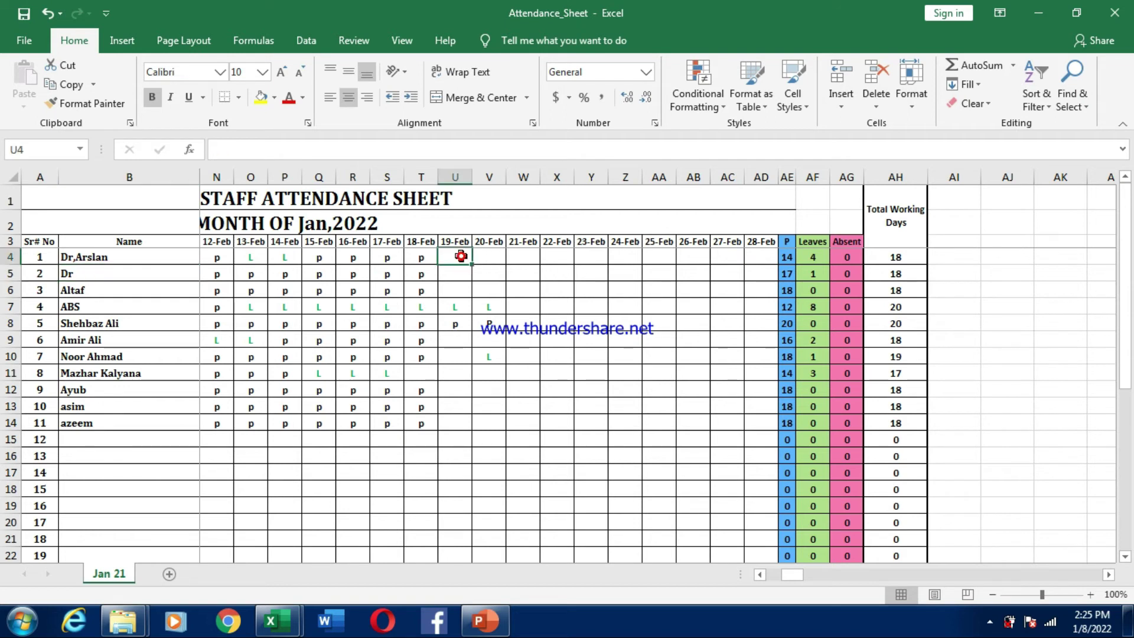
{"action": "type", "text": "p"}
{"action": "key", "text": "Tab"}
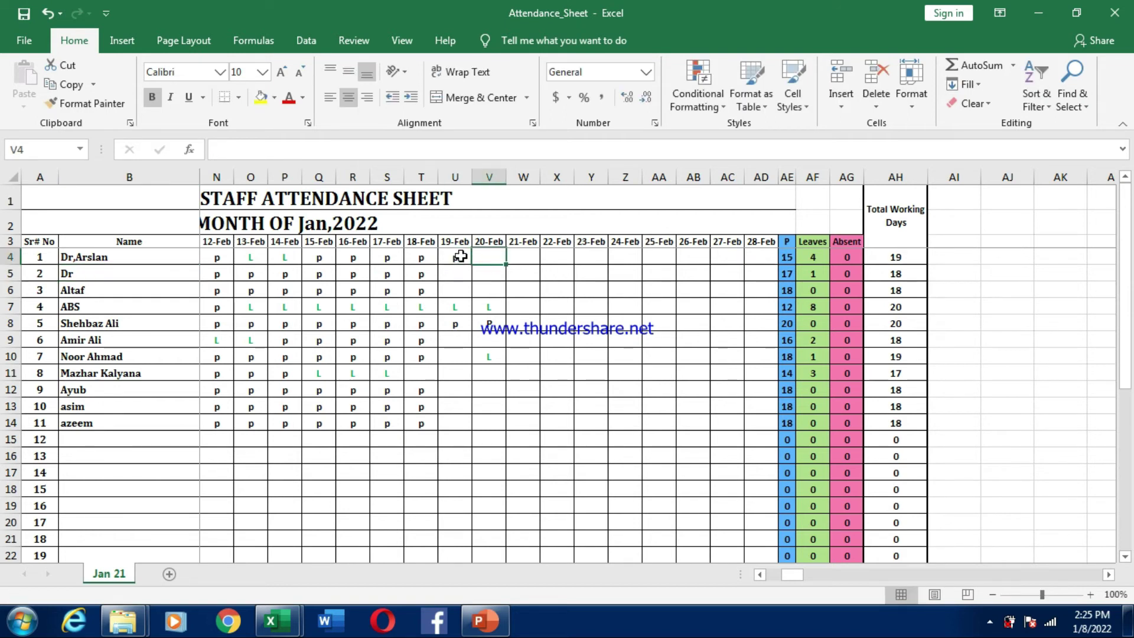
{"action": "type", "text": "p"}
{"action": "key", "text": "Tab"}
{"action": "type", "text": "p"}
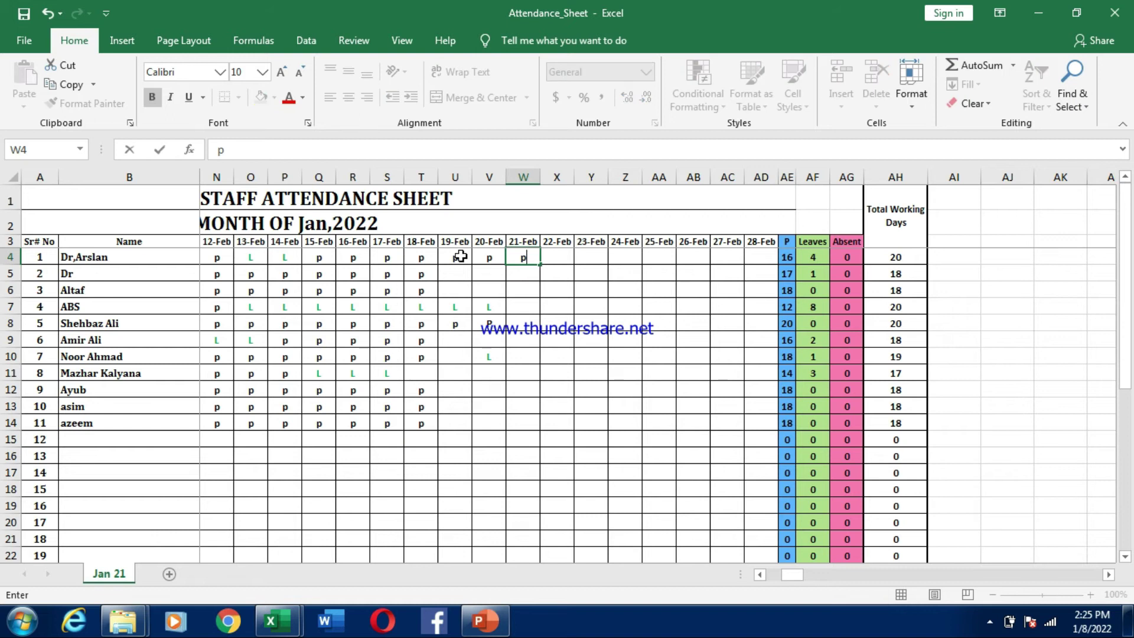
- Mark the first staff member absent with A on 22-Feb and on leave with l on 23-Feb
{"action": "key", "text": "Tab"}
{"action": "type", "text": "a"}
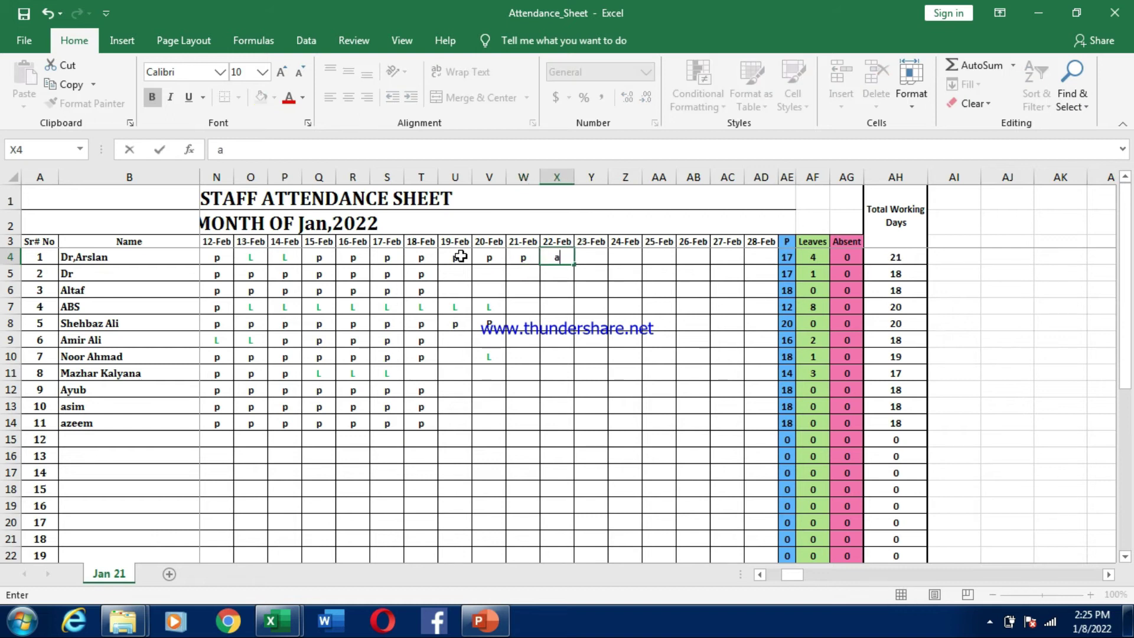
{"action": "key", "text": "BackSpace"}
{"action": "key", "text": "Tab"}
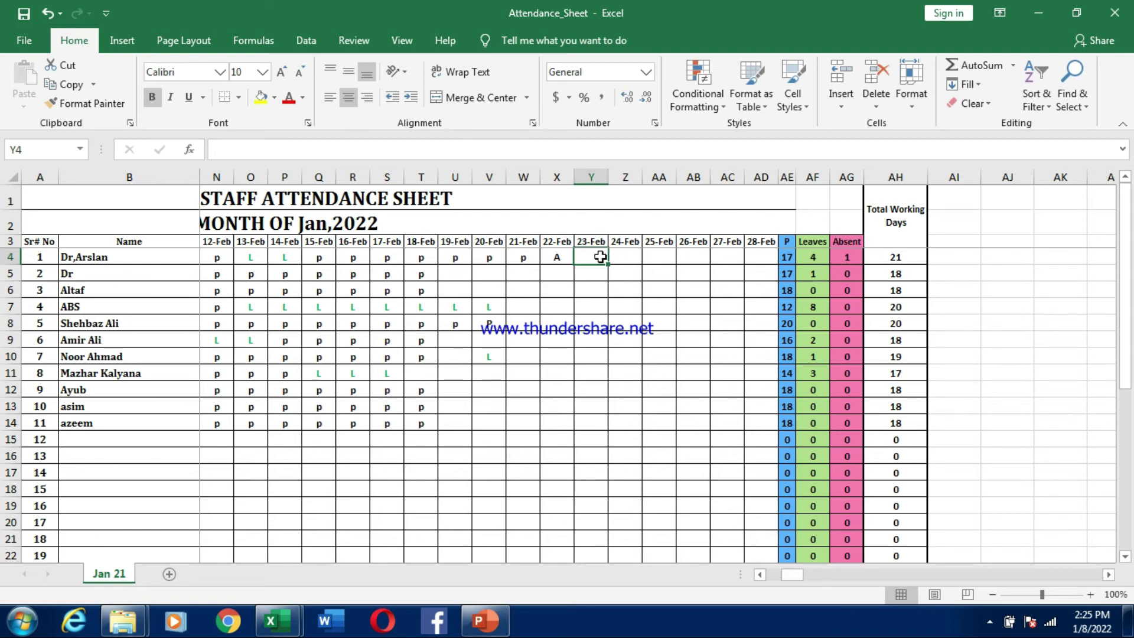
{"action": "type", "text": "l"}
{"action": "key", "text": "Tab"}
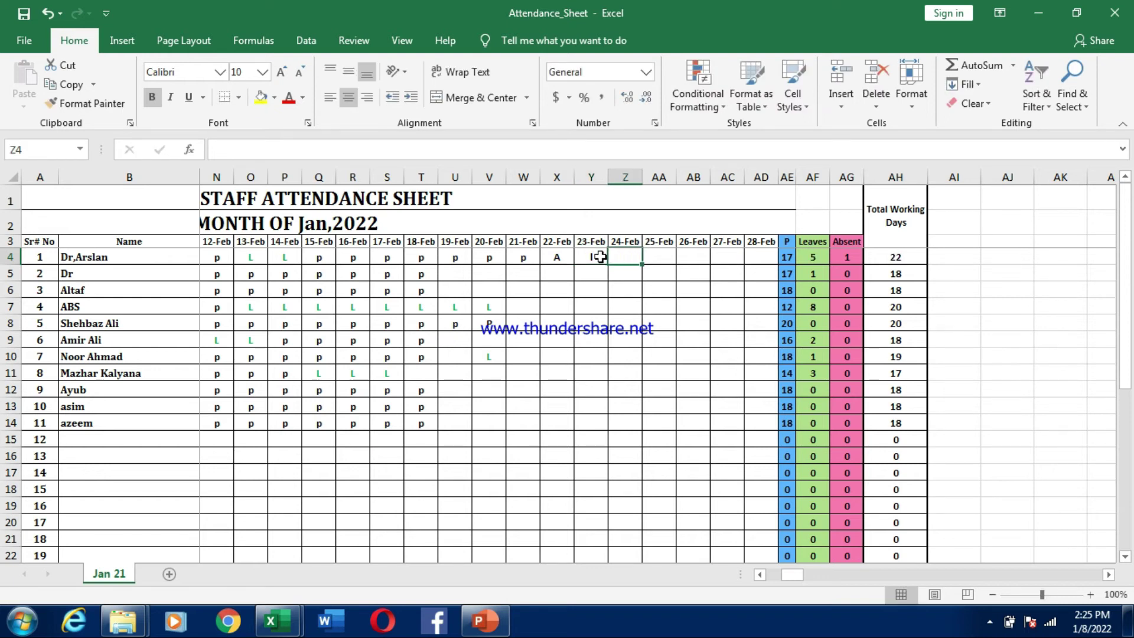
- Examine the daily attendance entries and the present, leaves, absent and total working days columns
{"action": "key", "text": "Down"}
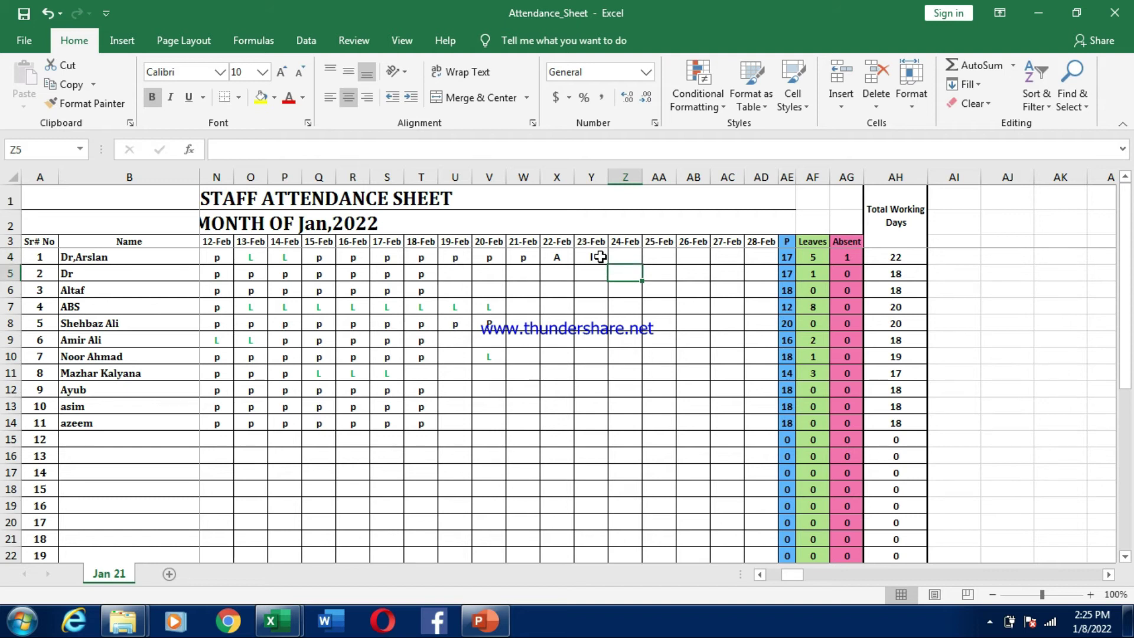
{"action": "key", "text": "Down"}
{"action": "key", "text": "Left"}
{"action": "key", "text": "Left"}
{"action": "key", "text": "Left"}
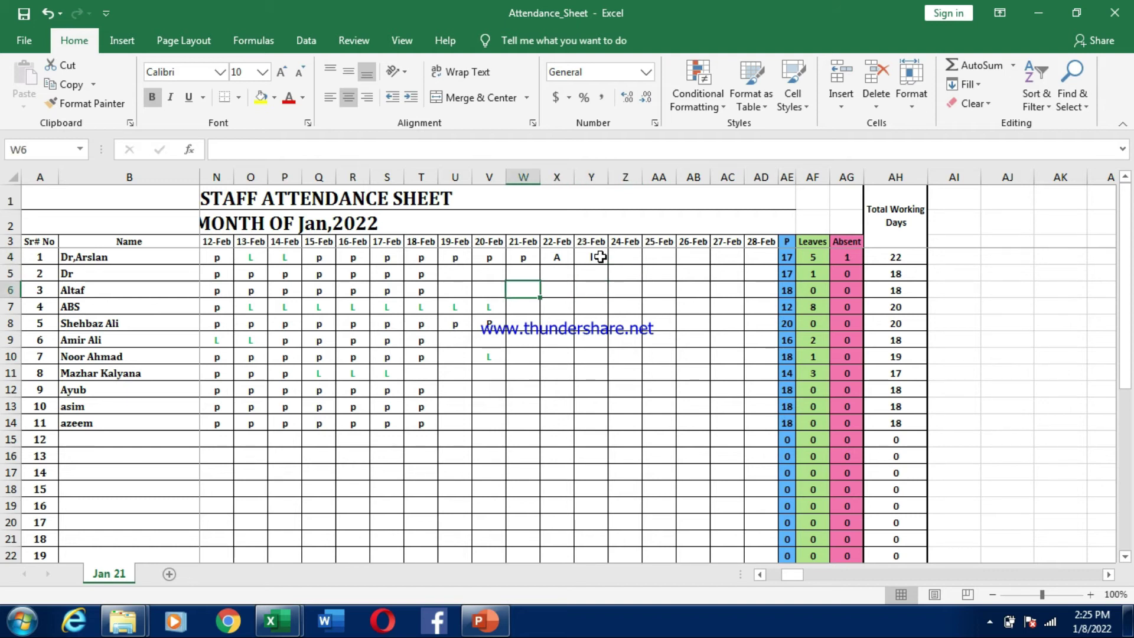
{"action": "key", "text": "Down"}
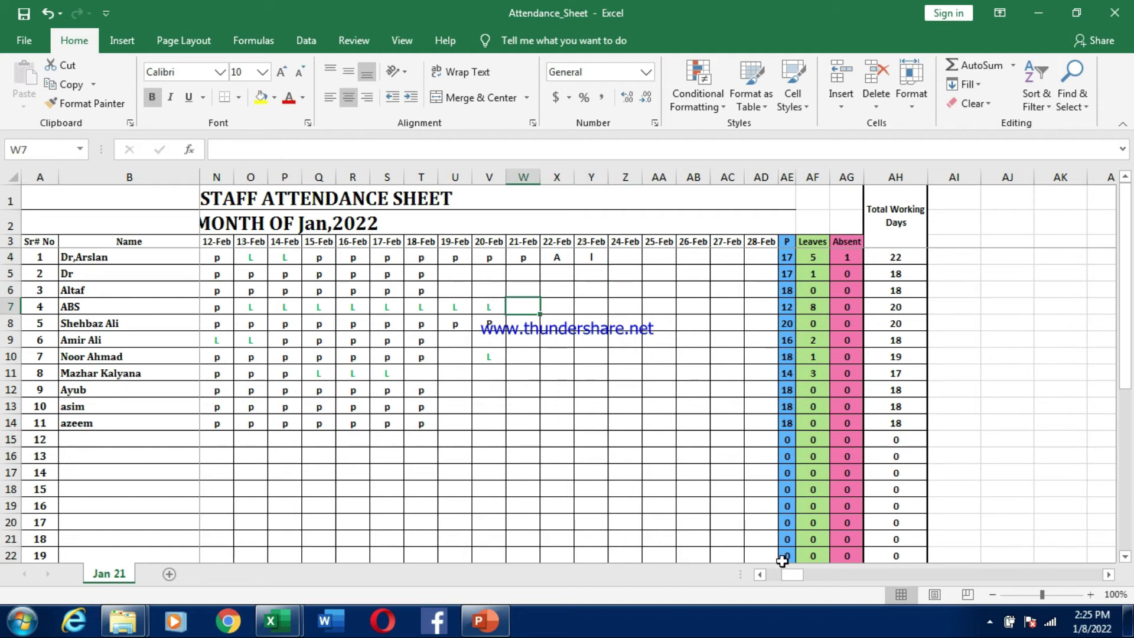
{"action": "left_click_drag", "start_coordinate": [791, 575], "coordinate": [777, 579]}
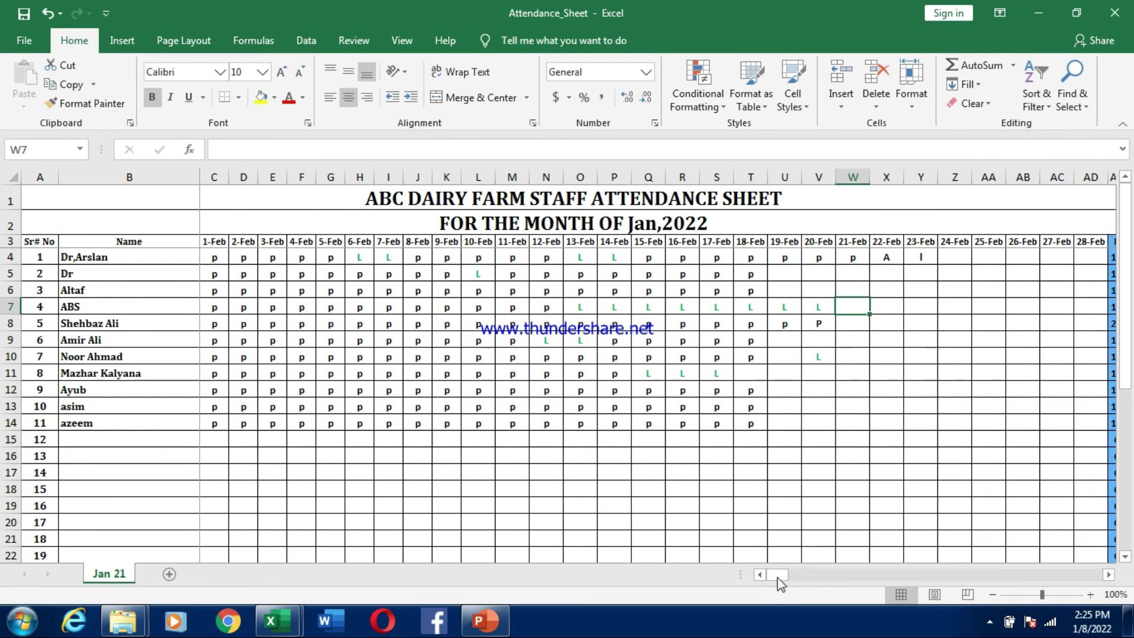
{"action": "mouse_move", "coordinate": [1128, 301]}
{"action": "left_mouse_down"}
{"action": "mouse_move", "coordinate": [1127, 325]}
{"action": "mouse_move", "coordinate": [1128, 293]}
{"action": "left_mouse_up"}
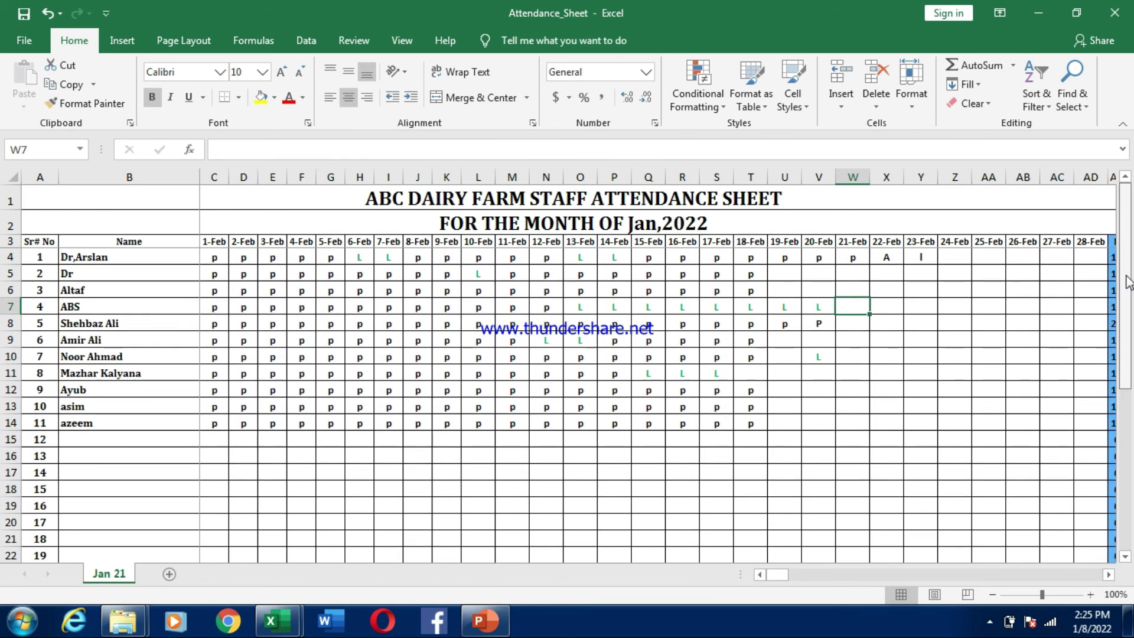
{"action": "left_click_drag", "start_coordinate": [780, 582], "coordinate": [810, 590]}
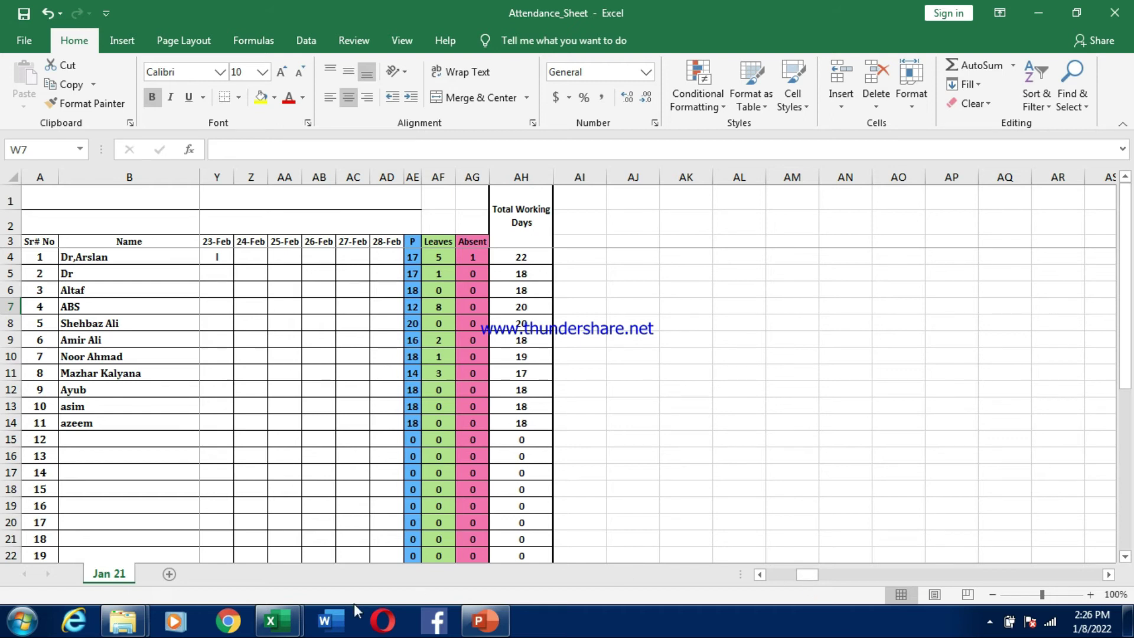
- Open the VETERINARY STORE workbook from the Record keeping folder and enable editing
{"action": "mouse_move", "coordinate": [135, 626]}
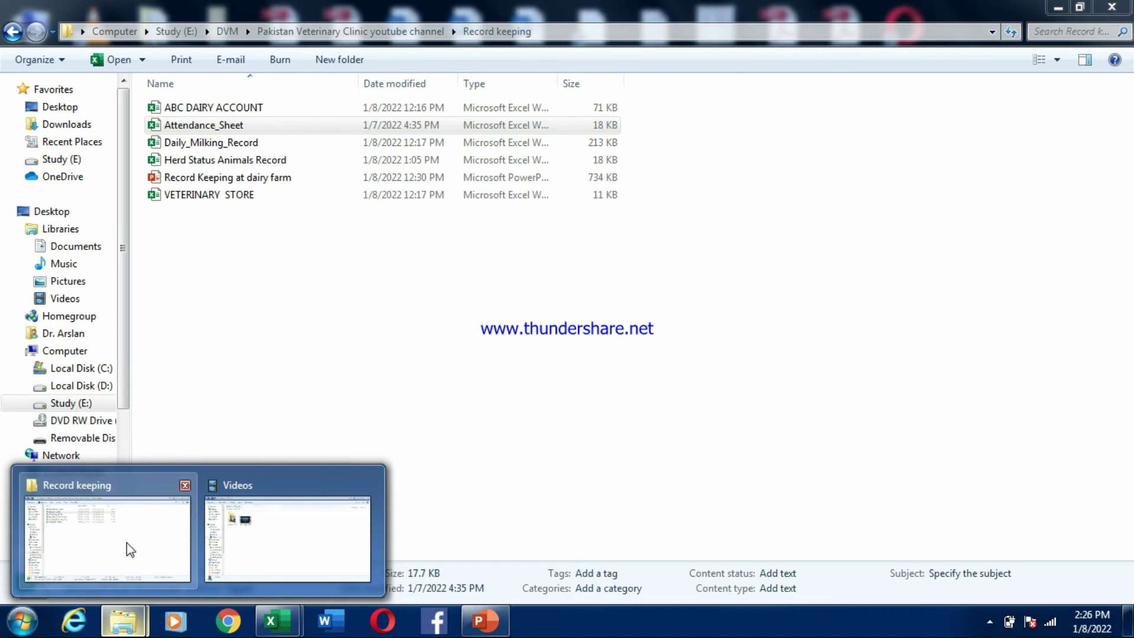
{"action": "left_click", "coordinate": [126, 542]}
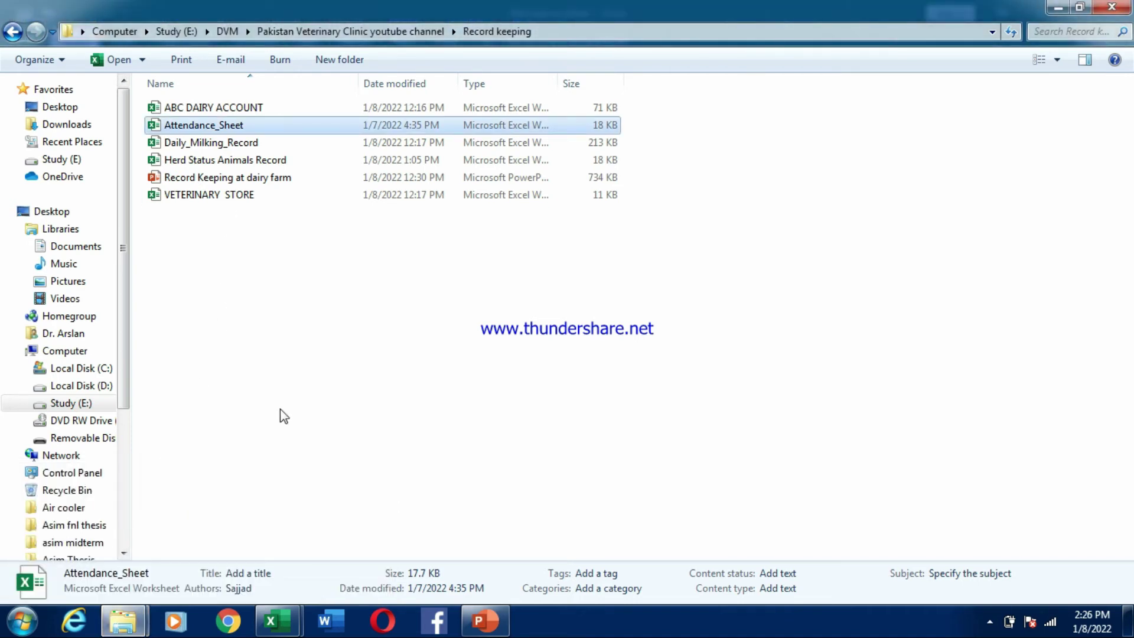
{"action": "left_click", "coordinate": [230, 197]}
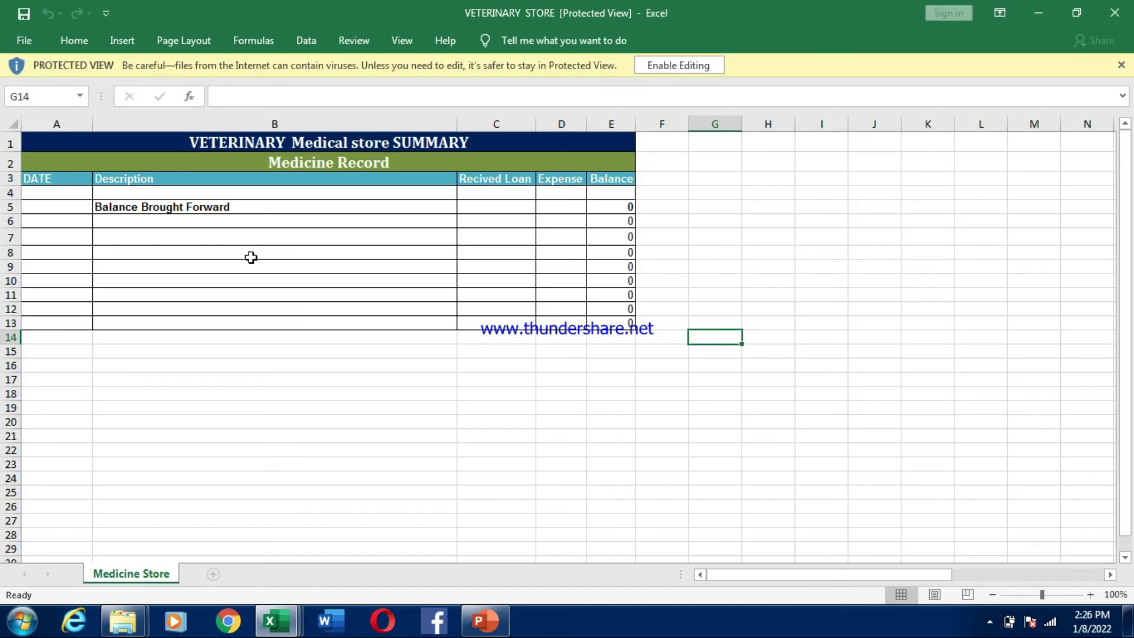
{"action": "left_click", "coordinate": [657, 68]}
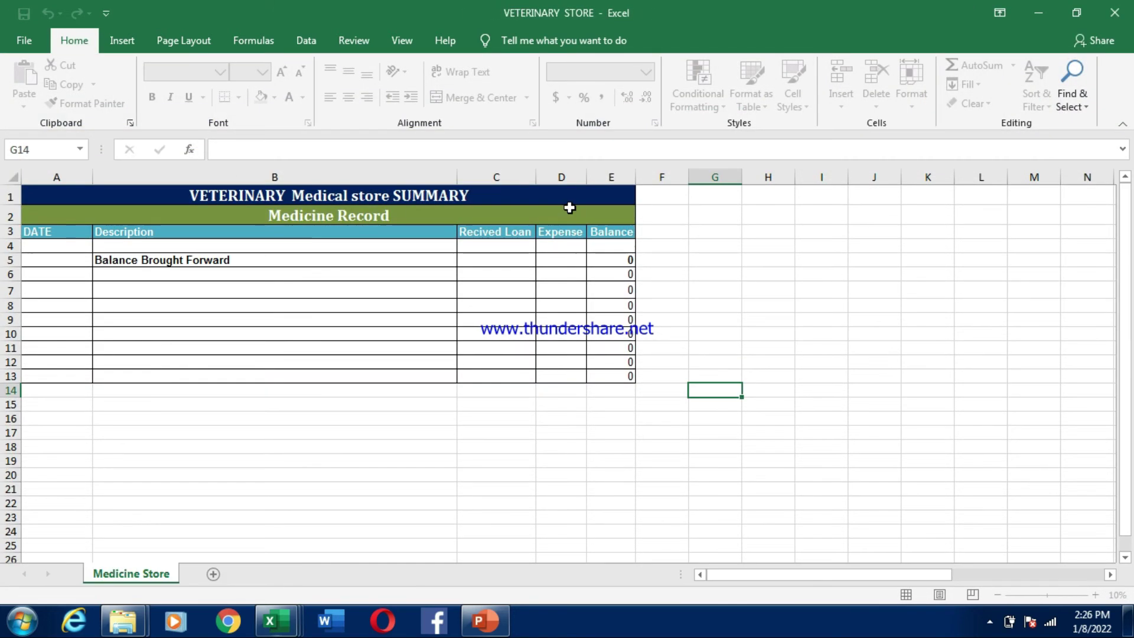
- Enter an opening balance of 10000 in cell E4 of the medicine record
{"action": "left_click", "coordinate": [609, 250]}
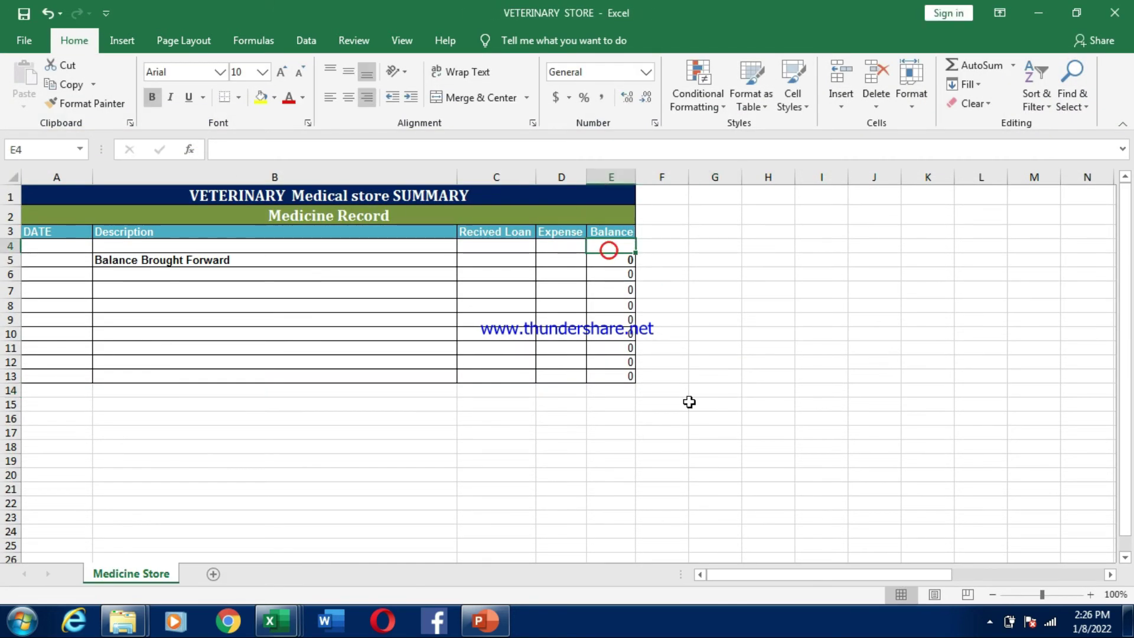
{"action": "type", "text": "1"}
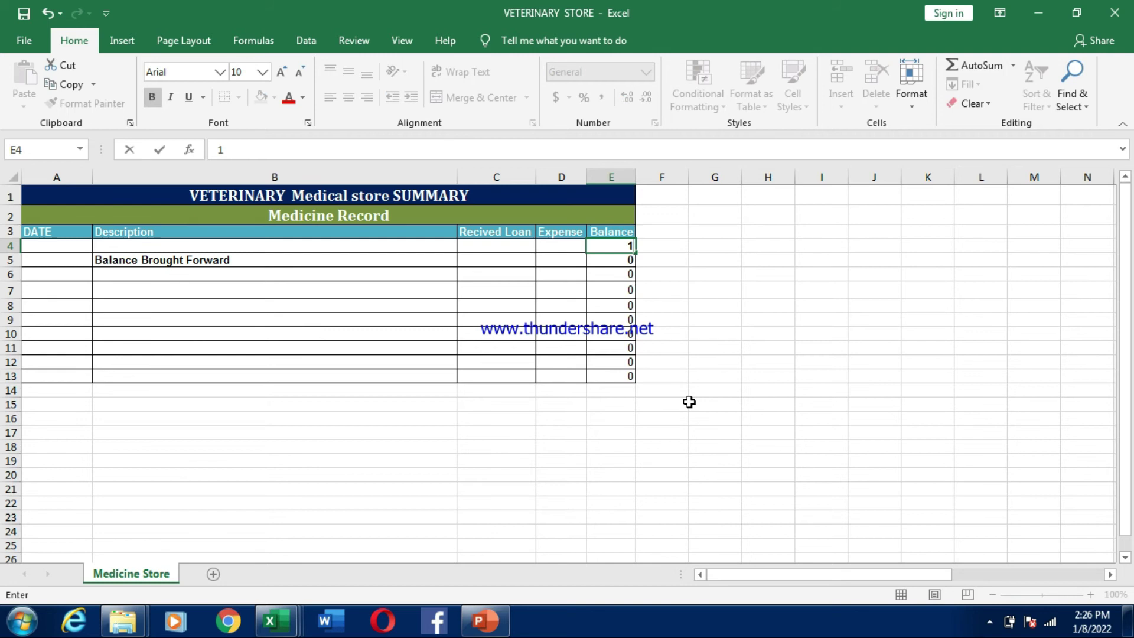
{"action": "type", "text": "0000"}
{"action": "key", "text": "Return"}
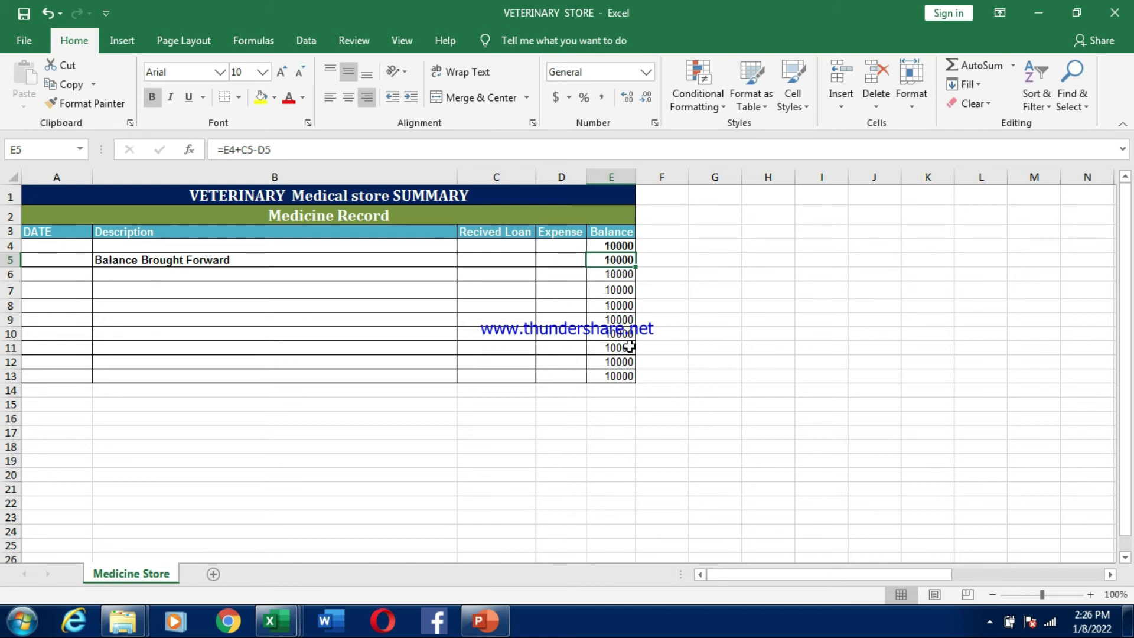
- Enter the current date, 8-Jan-22, in A6 and the description "bill no 1234" in B6
{"action": "left_click", "coordinate": [200, 277]}
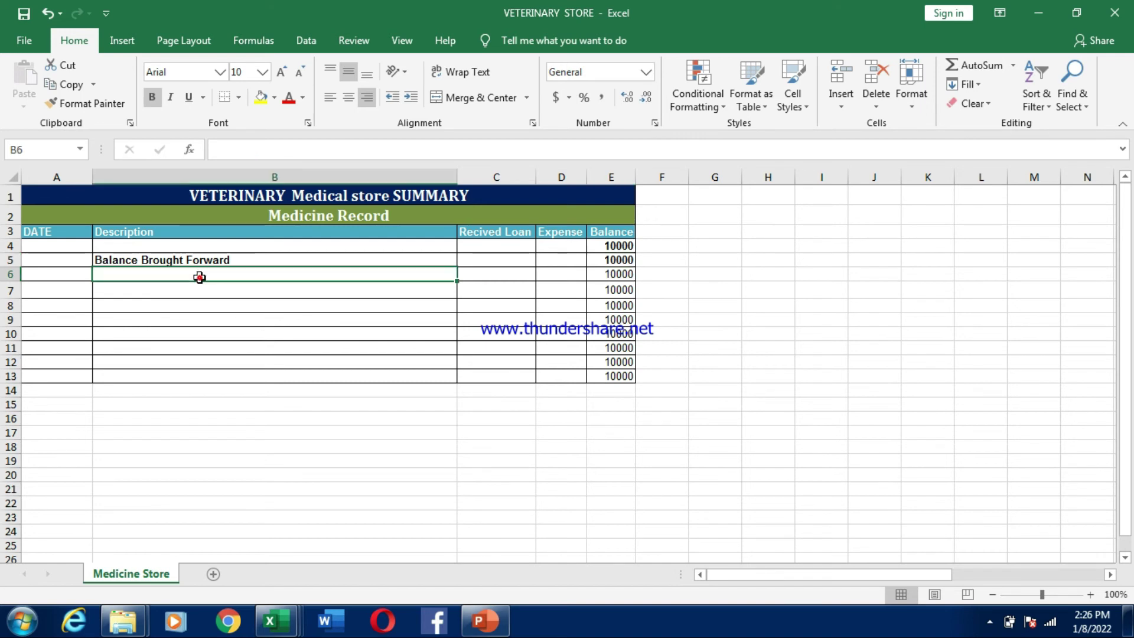
{"action": "left_click", "coordinate": [78, 275]}
{"action": "type", "text": ":"}
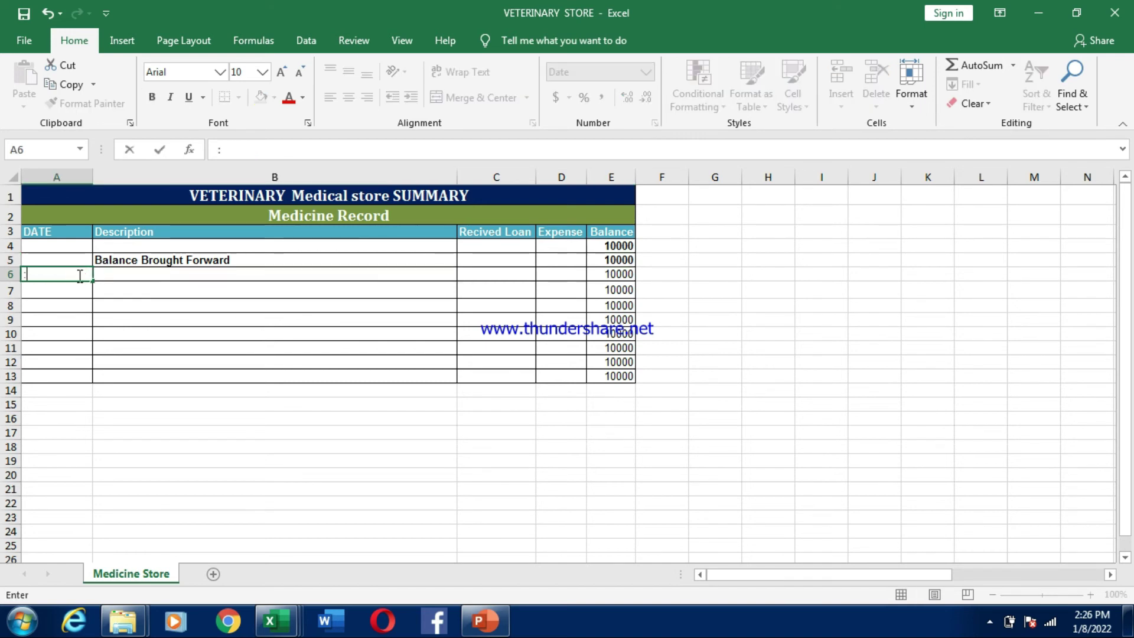
{"action": "key", "text": "BackSpace"}
{"action": "key", "text": "ctrl+semicolon"}
{"action": "key", "text": "Tab"}
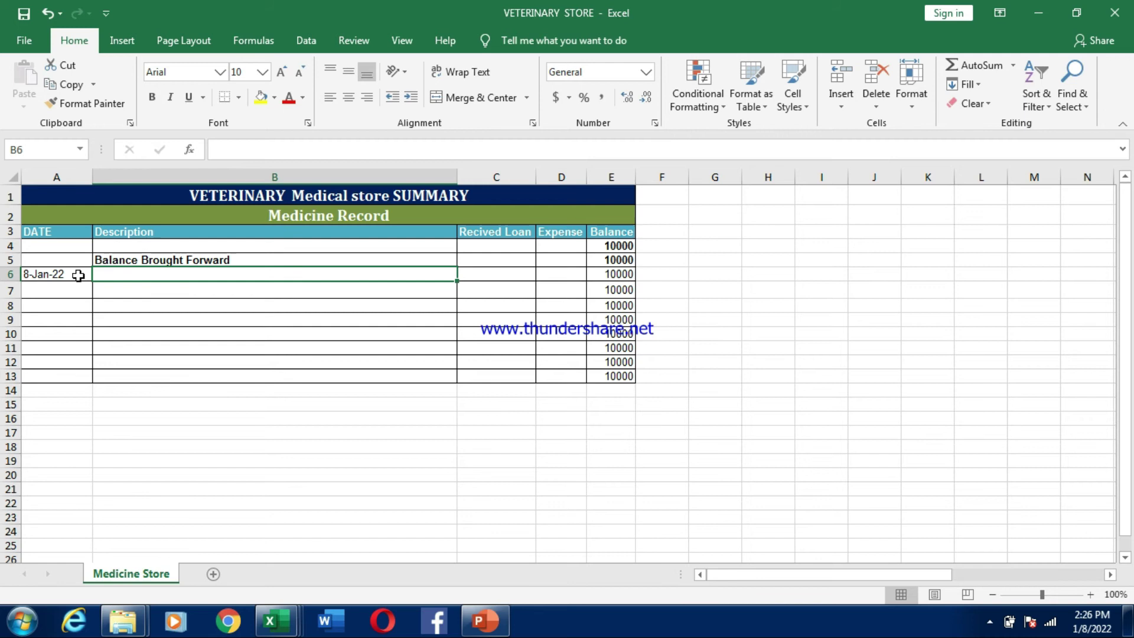
{"action": "type", "text": "bill"}
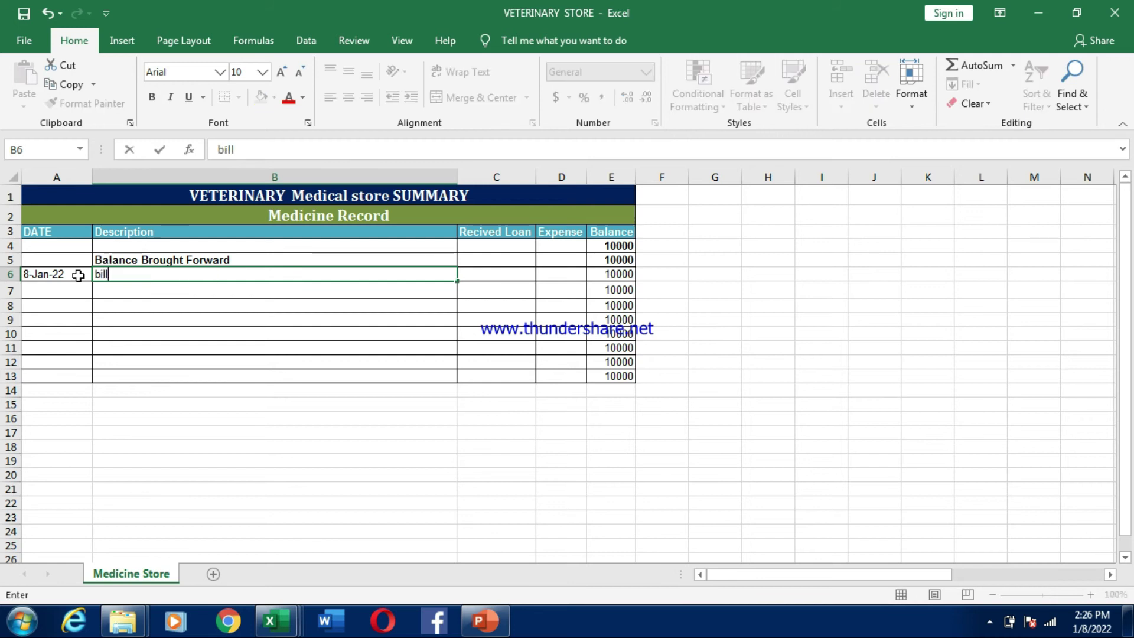
{"action": "type", "text": " no 1234"}
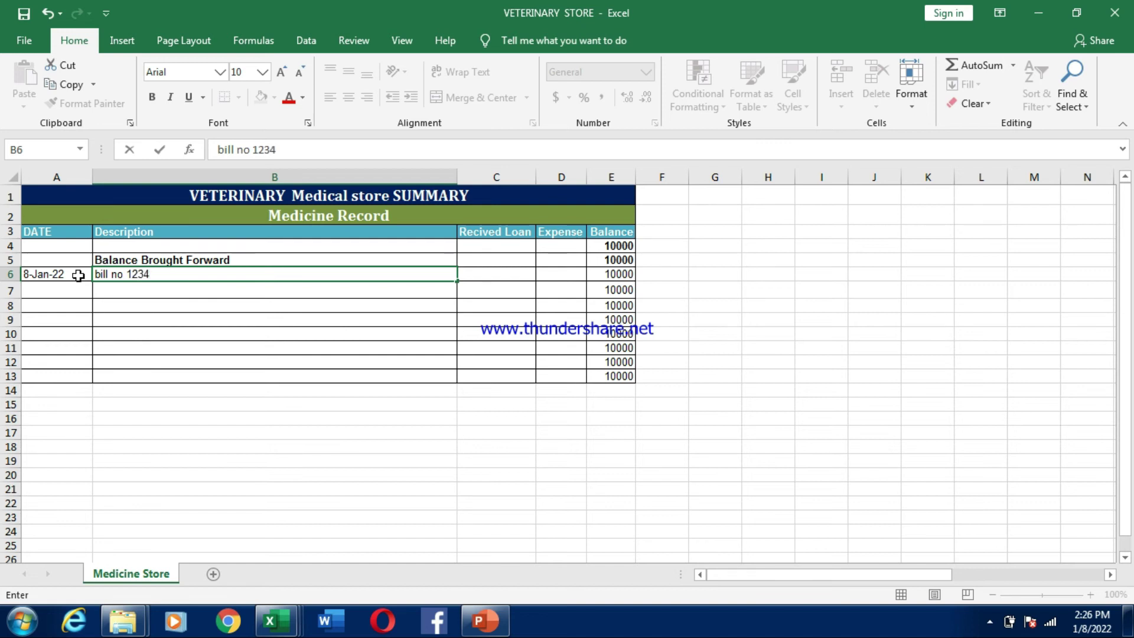
{"action": "key", "text": "Tab"}
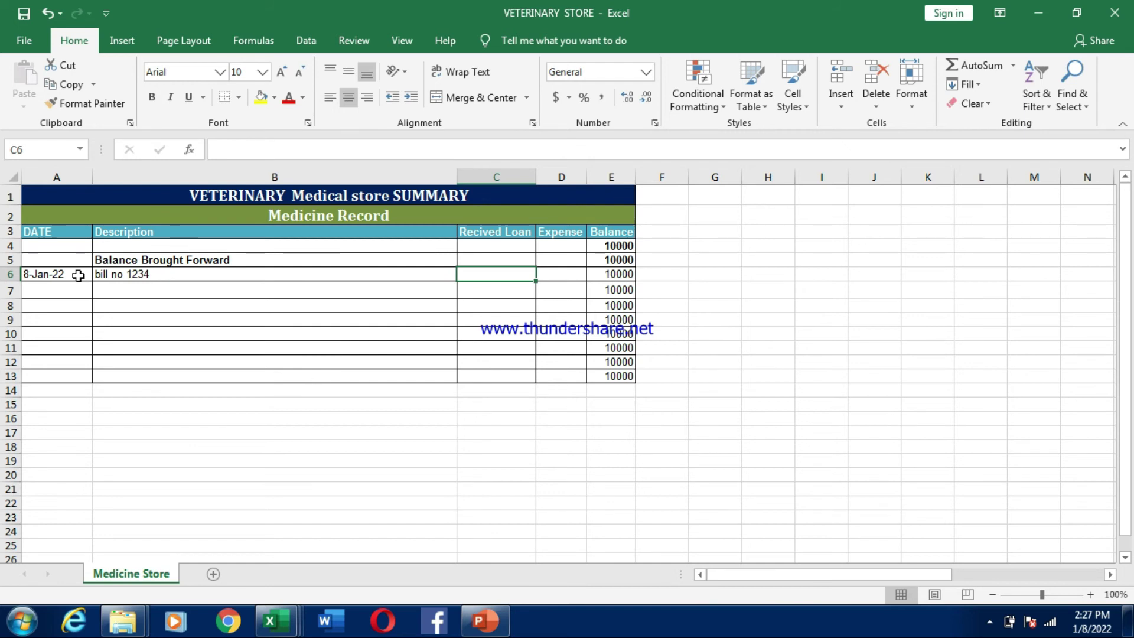
- Enter 5000 as the expense for bill no 1234 in D6, leaving its Recived Loan cell empty
{"action": "type", "text": "5000"}
{"action": "key", "text": "Return"}
{"action": "key", "text": "Up"}
{"action": "key", "text": "BackSpace"}
{"action": "key", "text": "Tab"}
{"action": "type", "text": "5000"}
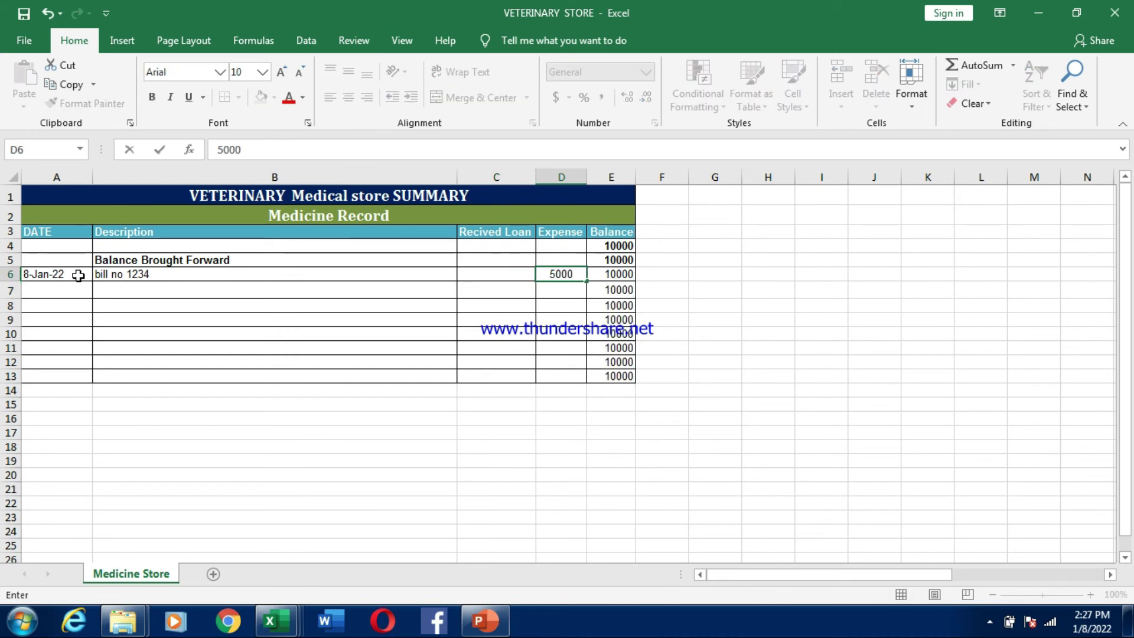
{"action": "key", "text": "Return"}
- Examine the Balance column formulas in row 6 and the rows below it
{"action": "key", "text": "Up"}
{"action": "key", "text": "Right"}
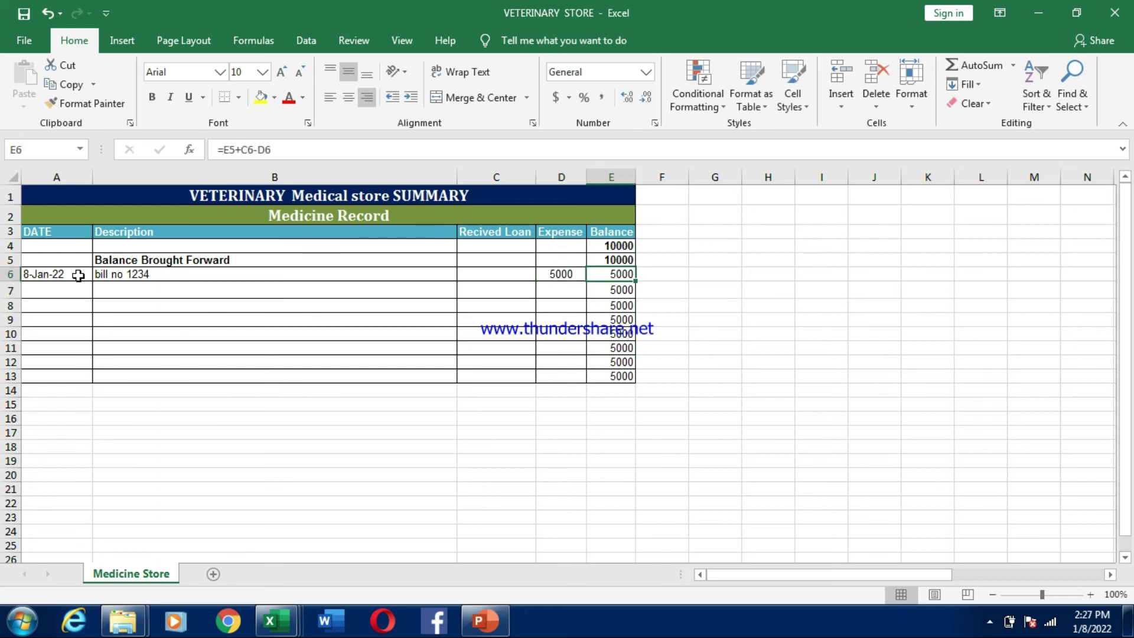
{"action": "key", "text": "Down"}
{"action": "key", "text": "Down"}
{"action": "key", "text": "Down"}
{"action": "key", "text": "Down"}
{"action": "key", "text": "Up"}
{"action": "key", "text": "Up"}
{"action": "key", "text": "Up"}
{"action": "key", "text": "Up"}
{"action": "key", "text": "Up"}
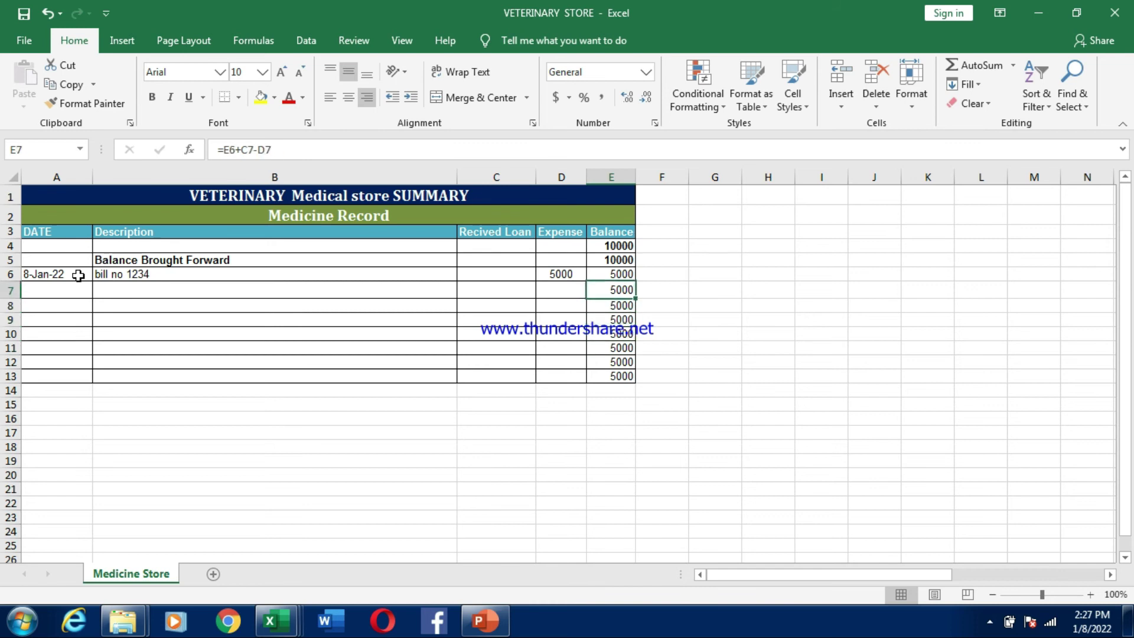
- Rename the Recived Loan column header in C3 as Payment
{"action": "key", "text": "Left"}
{"action": "key", "text": "Left"}
{"action": "key", "text": "Up"}
{"action": "key", "text": "Left"}
{"action": "key", "text": "Right"}
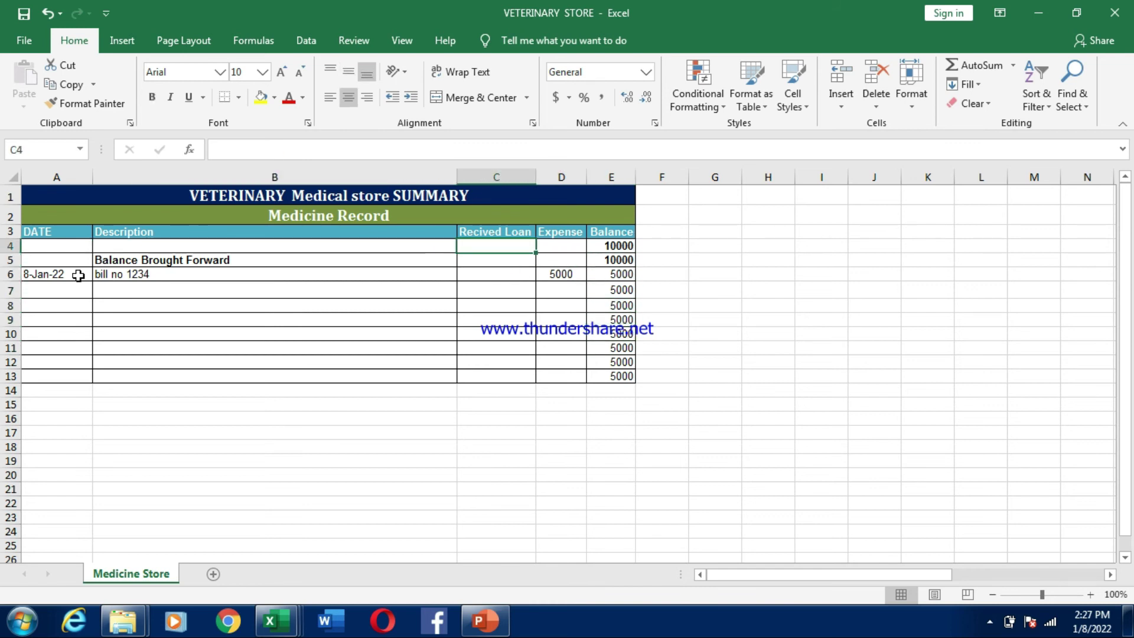
{"action": "key", "text": "Up"}
{"action": "left_click", "coordinate": [298, 149]}
{"action": "key", "text": "BackSpace"}
{"action": "key", "text": "BackSpace"}
{"action": "key", "text": "BackSpace"}
{"action": "key", "text": "BackSpace"}
{"action": "key", "text": "BackSpace"}
{"action": "key", "text": "BackSpace"}
{"action": "key", "text": "BackSpace"}
{"action": "key", "text": "BackSpace"}
{"action": "key", "text": "BackSpace"}
{"action": "key", "text": "BackSpace"}
{"action": "key", "text": "BackSpace"}
{"action": "key", "text": "BackSpace"}
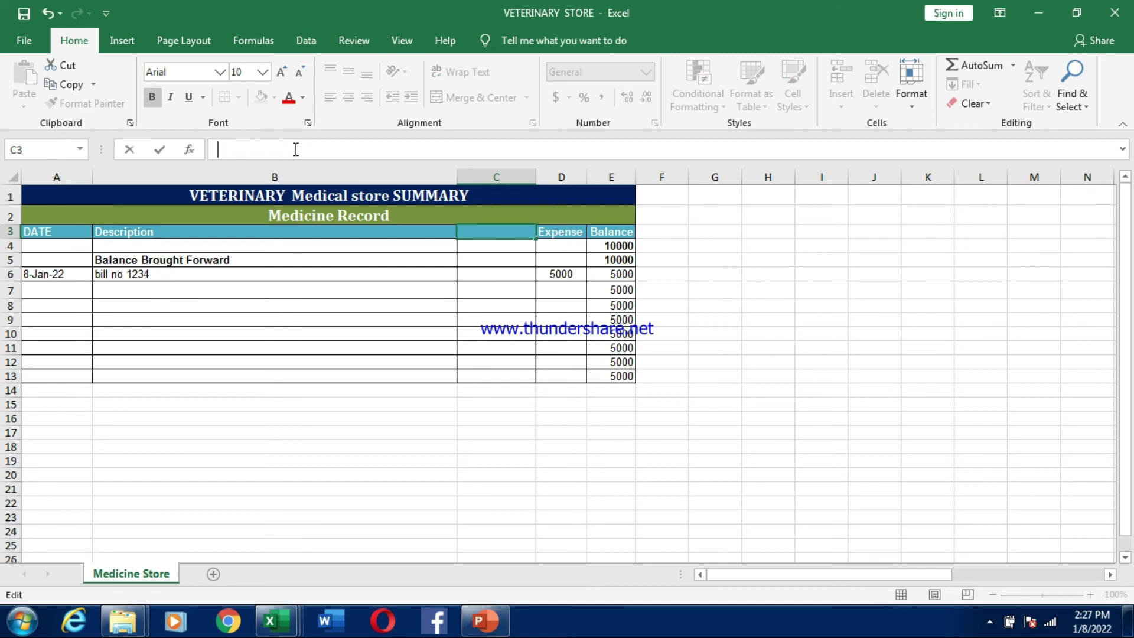
{"action": "type", "text": "Payment"}
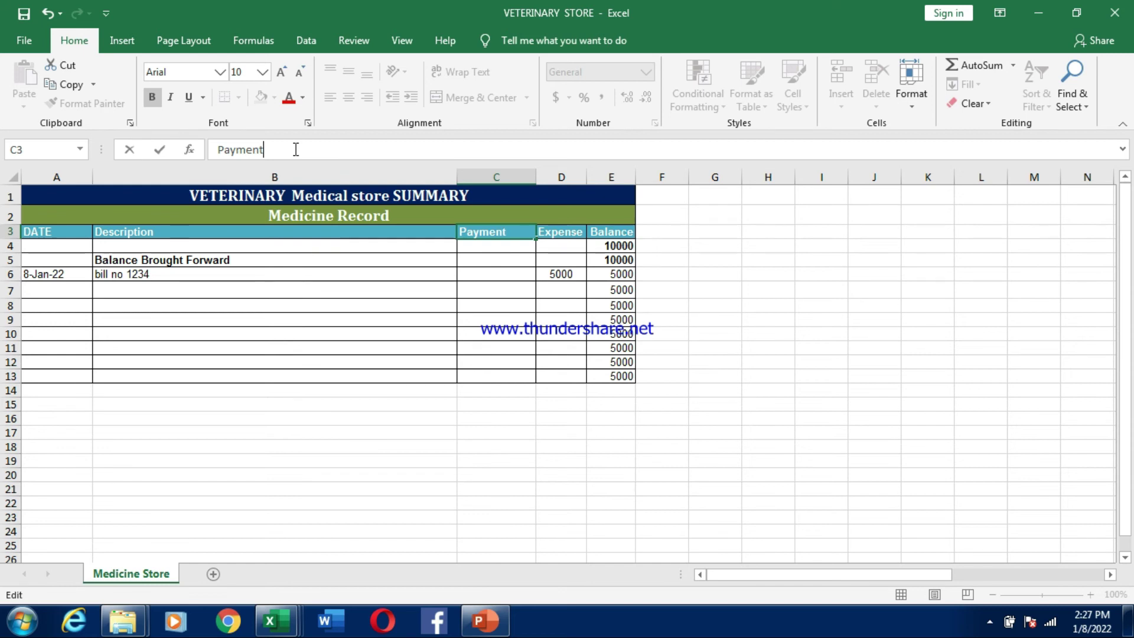
{"action": "key", "text": "Return"}
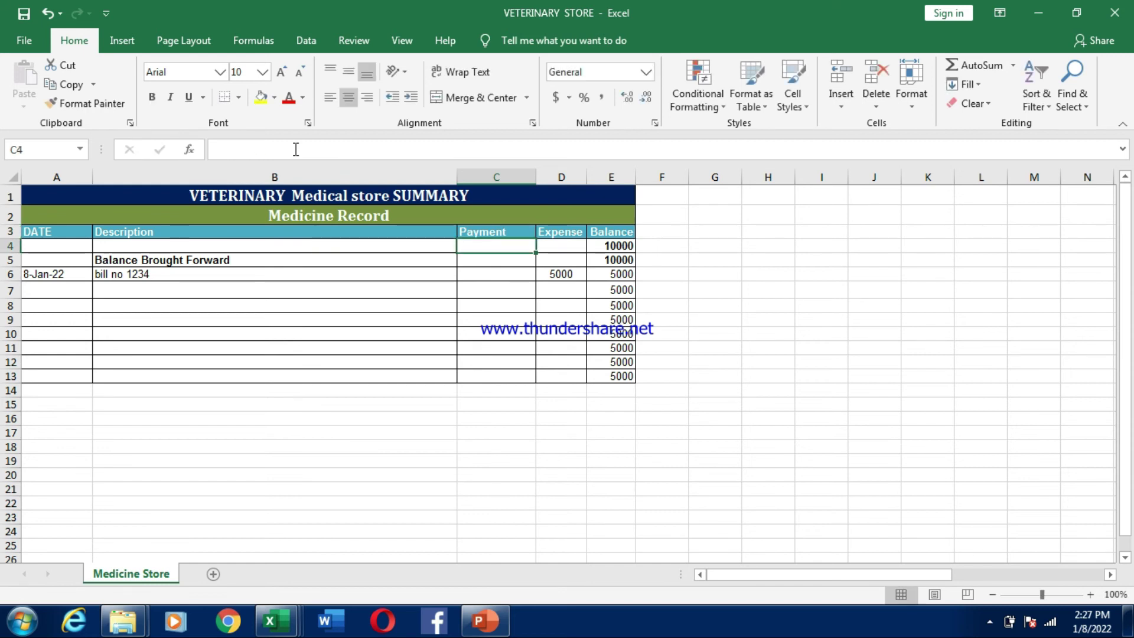
- Rename the Expense header in D3 as "medicine price" and widen column D to fit it
{"action": "left_click", "coordinate": [569, 235]}
{"action": "left_click", "coordinate": [455, 149]}
{"action": "key", "text": "BackSpace"}
{"action": "key", "text": "BackSpace"}
{"action": "key", "text": "BackSpace"}
{"action": "key", "text": "BackSpace"}
{"action": "key", "text": "BackSpace"}
{"action": "key", "text": "BackSpace"}
{"action": "key", "text": "BackSpace"}
{"action": "type", "text": "m"}
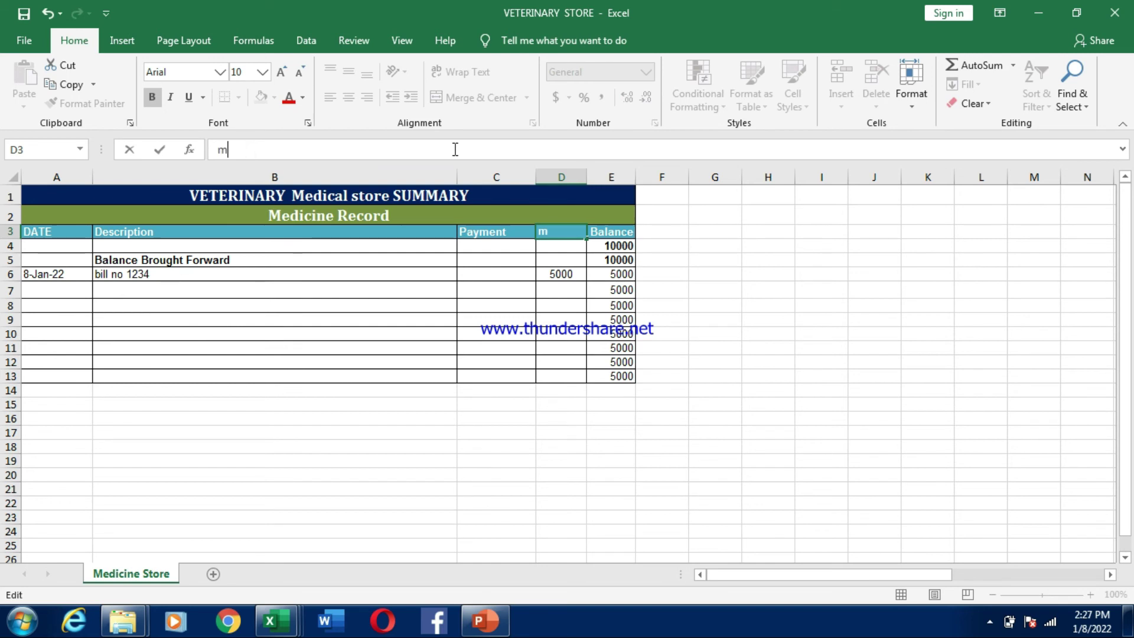
{"action": "type", "text": "edicine price"}
{"action": "key", "text": "Return"}
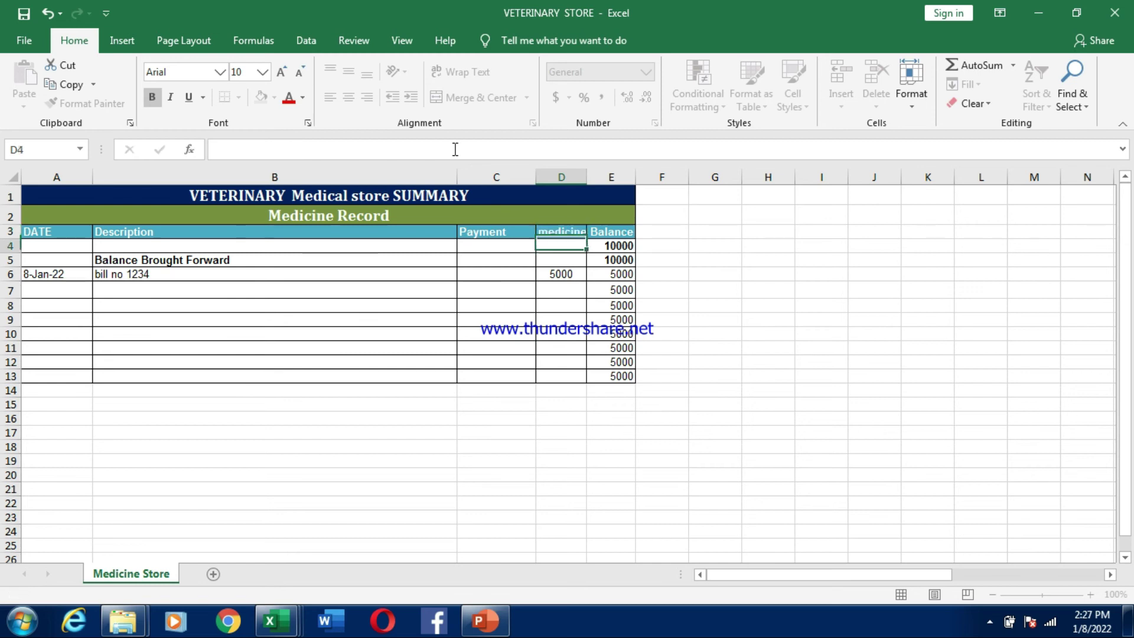
{"action": "left_click_drag", "start_coordinate": [587, 177], "coordinate": [624, 171]}
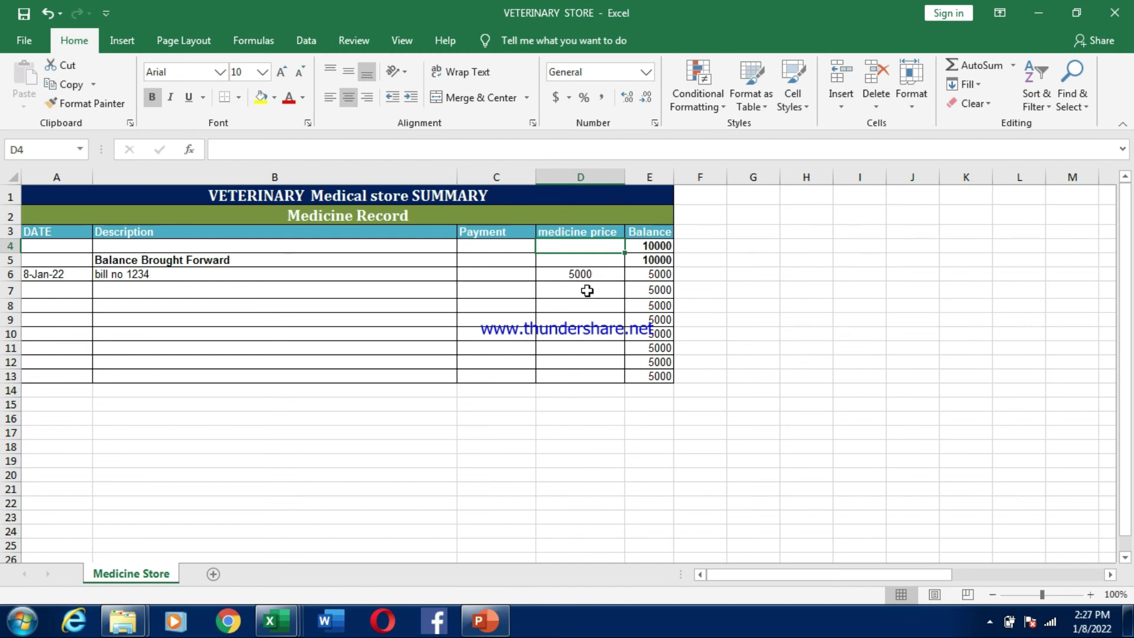
- Enter the description "bill no 123456" in B7 and set its font colour to black
{"action": "left_click", "coordinate": [222, 292]}
{"action": "type", "text": "bill "}
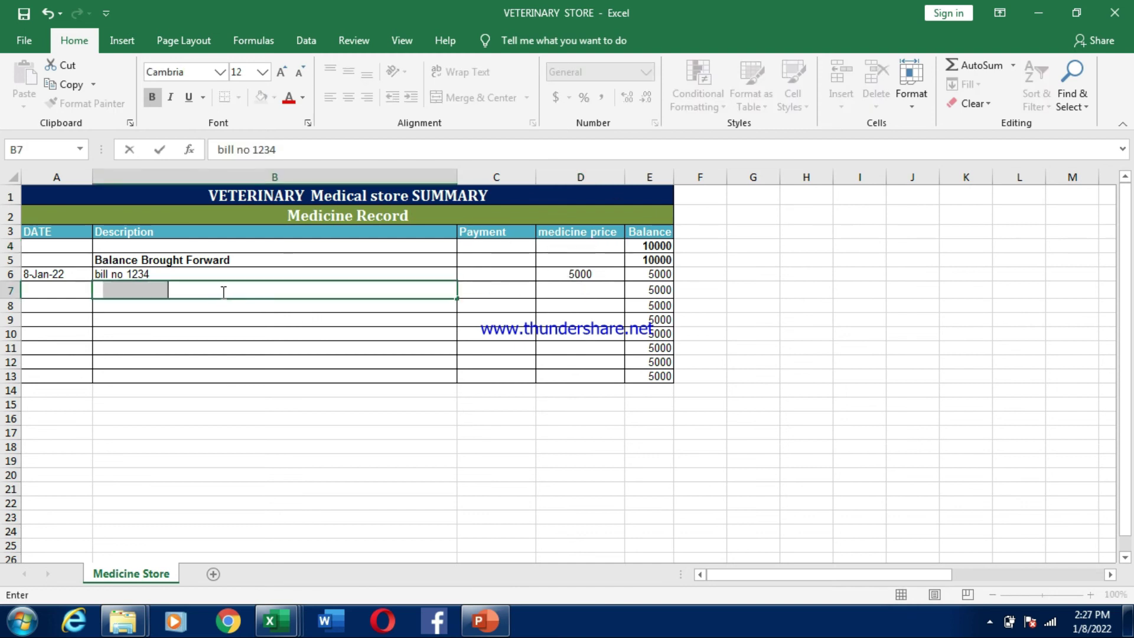
{"action": "type", "text": "no 12345"}
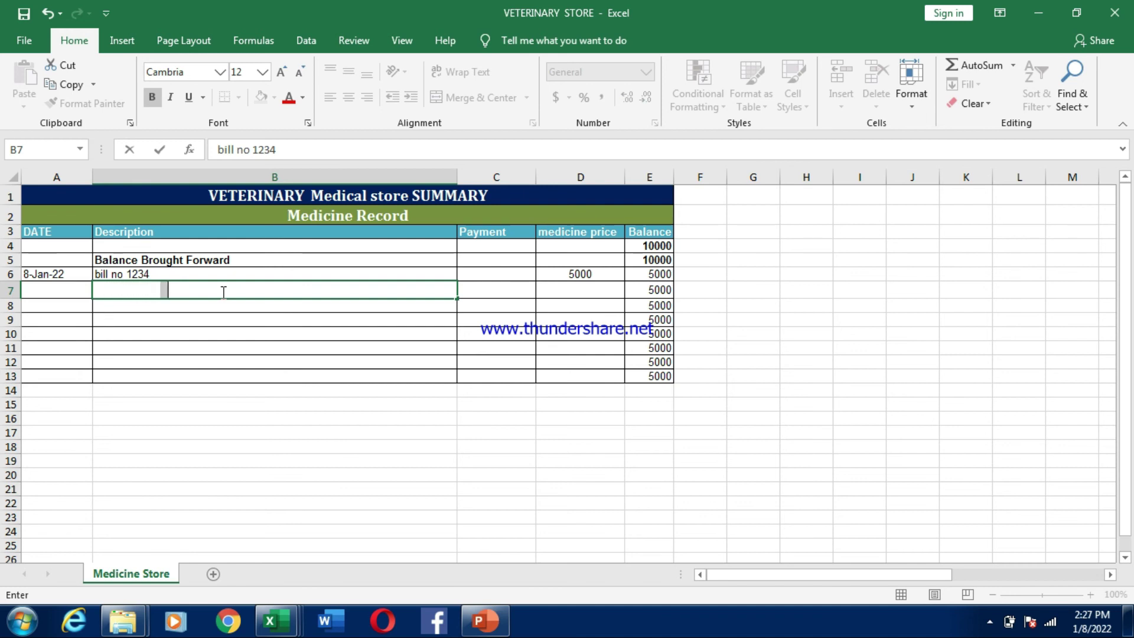
{"action": "left_click", "coordinate": [187, 290]}
{"action": "left_click", "coordinate": [302, 97]}
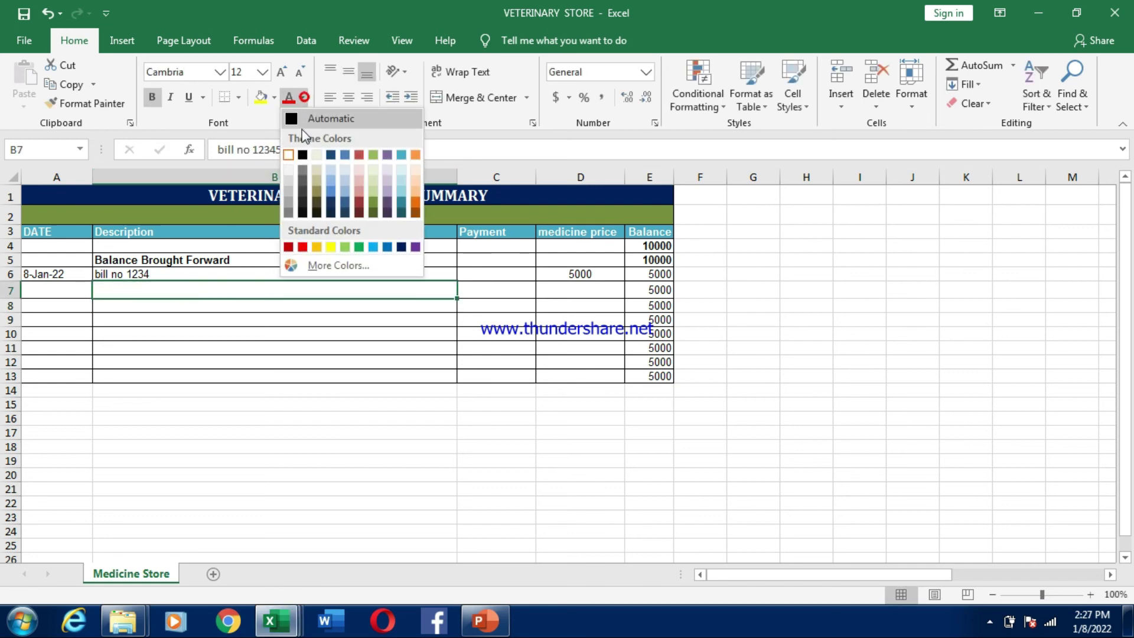
{"action": "left_click", "coordinate": [301, 152]}
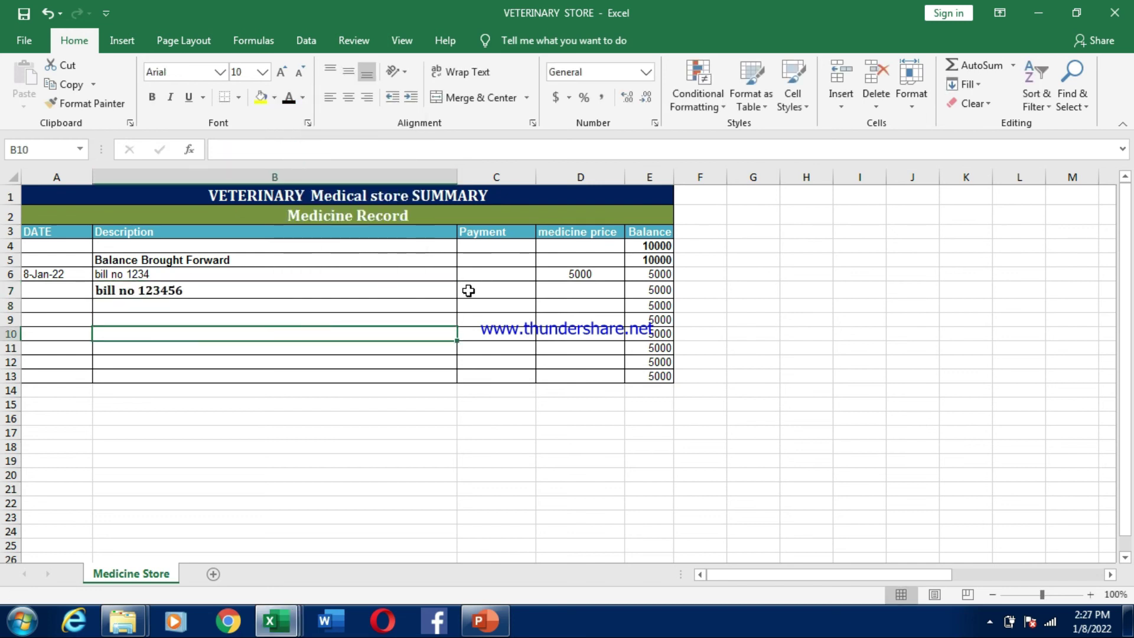
- Enter a medicine price of 2000 in D7 for bill no 123456
{"action": "left_click", "coordinate": [564, 290]}
{"action": "type", "text": "2000"}
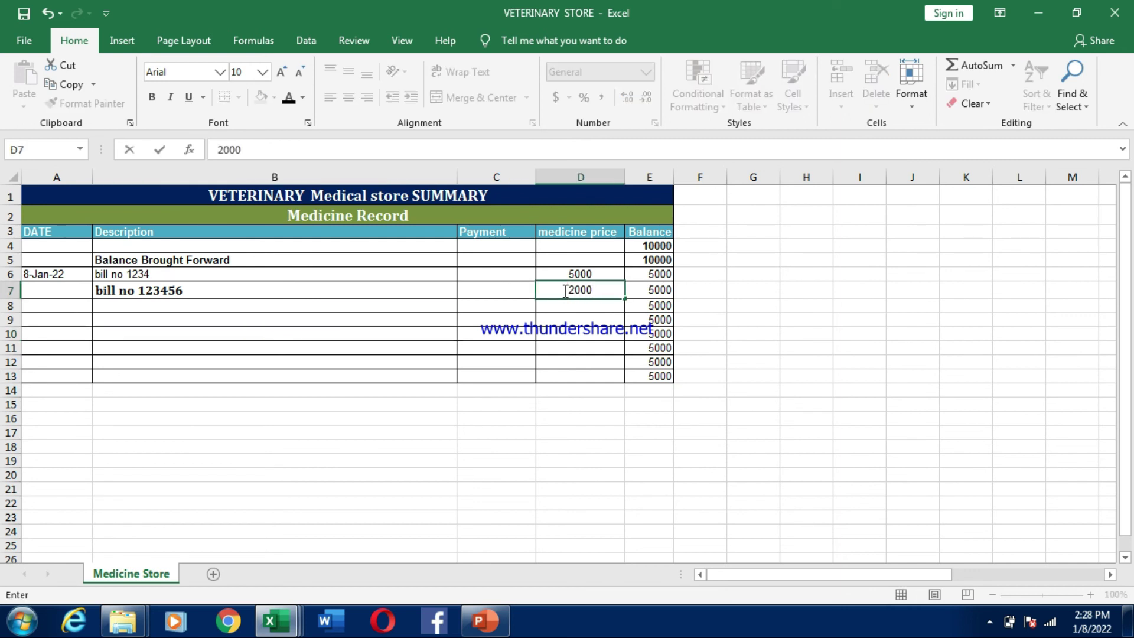
{"action": "key", "text": "Return"}
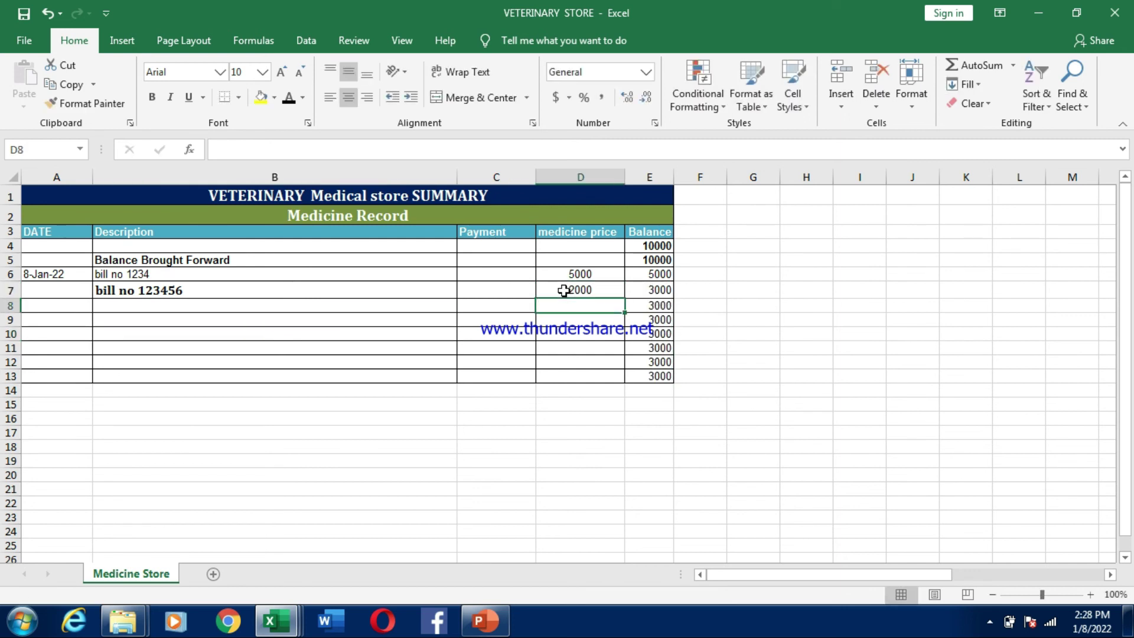
{"action": "left_click", "coordinate": [564, 291]}
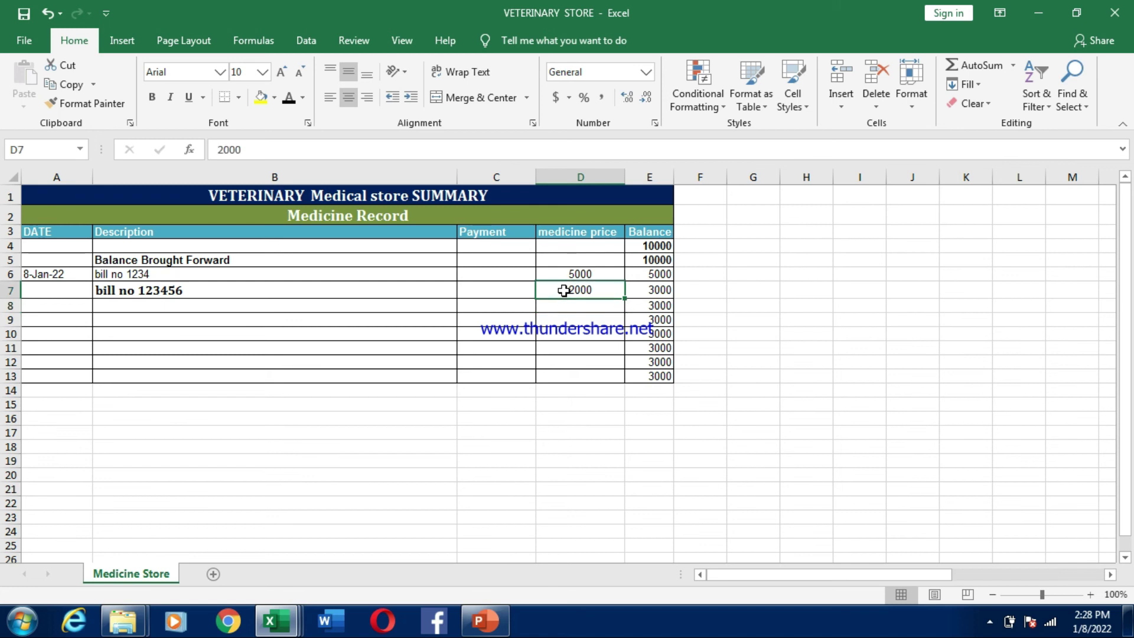
- Add a third bill in row 8 with a medicine price of 5000 and the description "bill"
{"action": "left_click", "coordinate": [565, 306]}
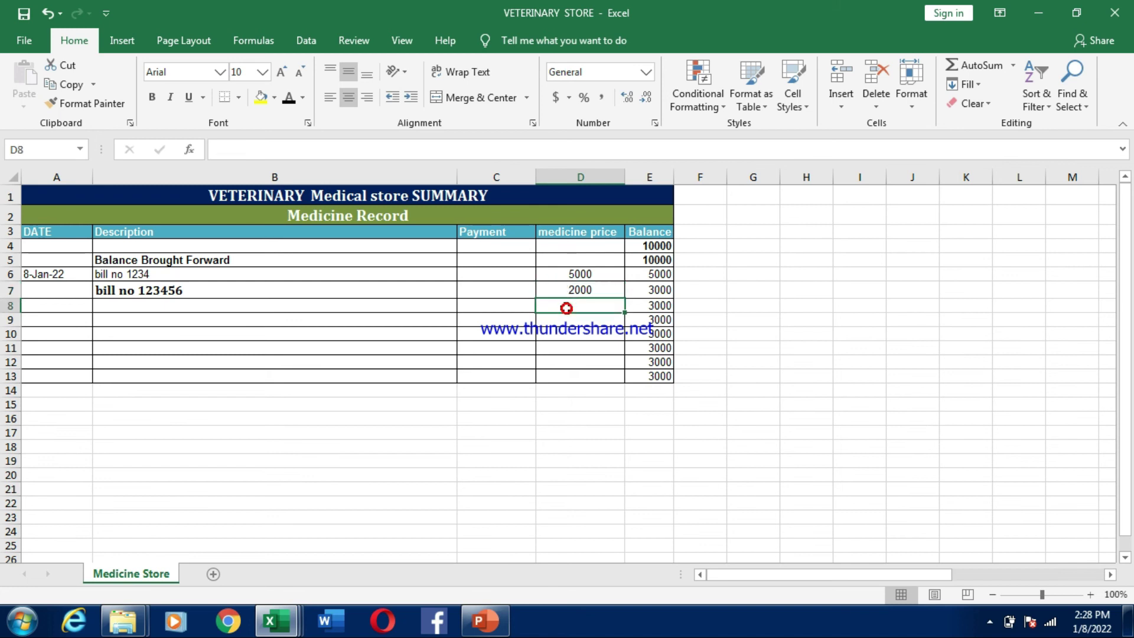
{"action": "type", "text": "50000"}
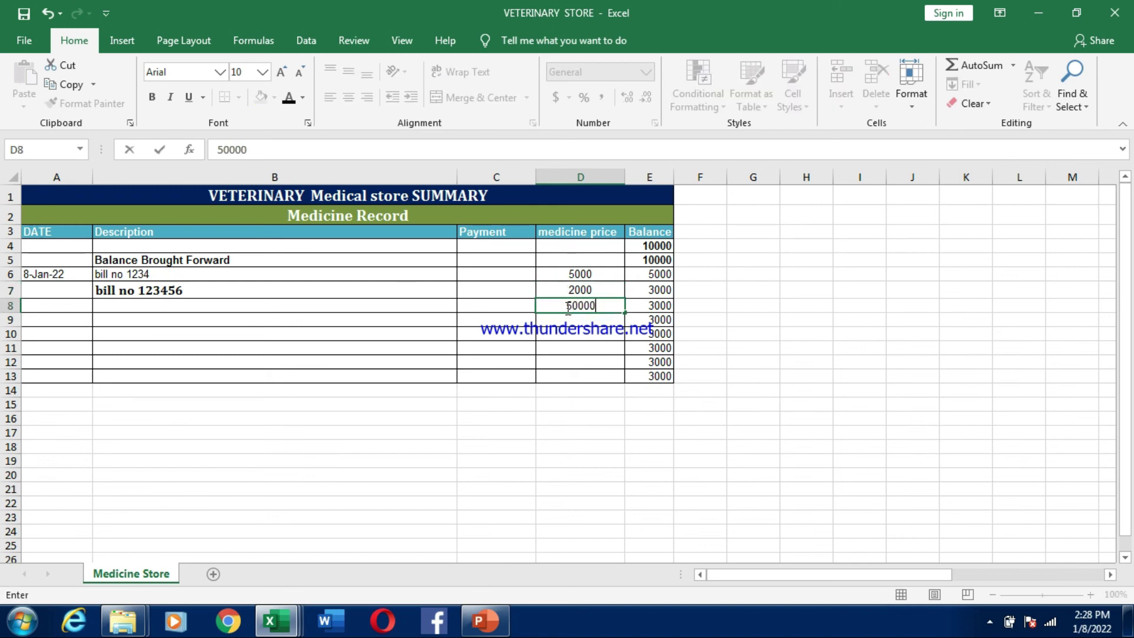
{"action": "key", "text": "BackSpace"}
{"action": "key", "text": "Left"}
{"action": "key", "text": "Left"}
{"action": "key", "text": "Left"}
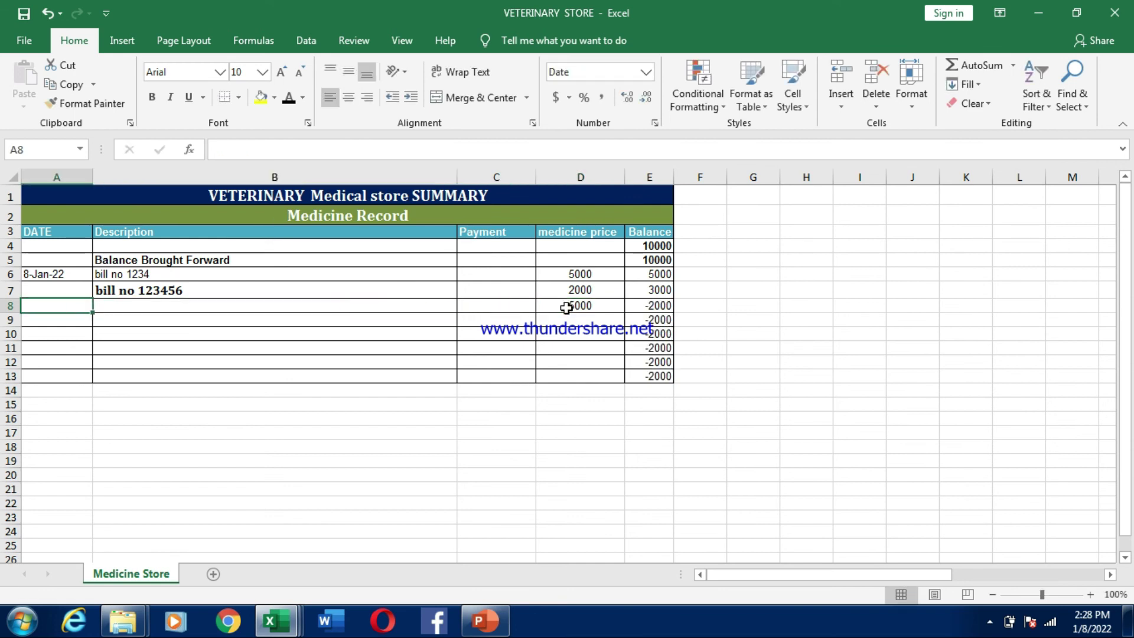
{"action": "key", "text": "Right"}
{"action": "type", "text": "bill"}
{"action": "key", "text": "Tab"}
- Enter the description "payment" in B9 and the current date, 8-Jan-22, in A9
{"action": "key", "text": "Down"}
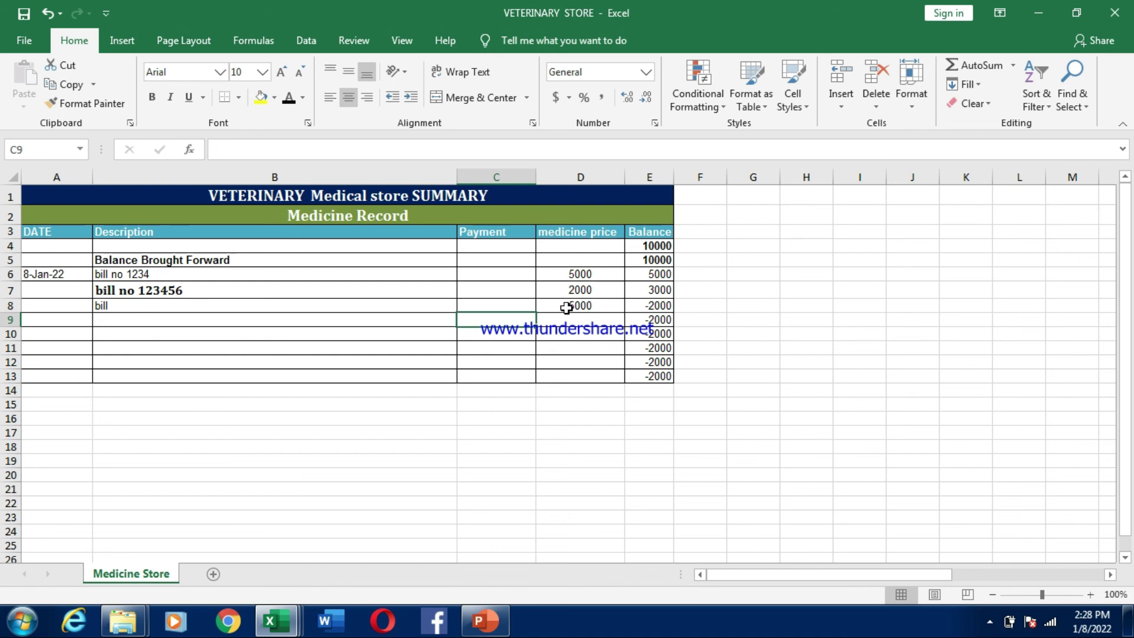
{"action": "key", "text": "Left"}
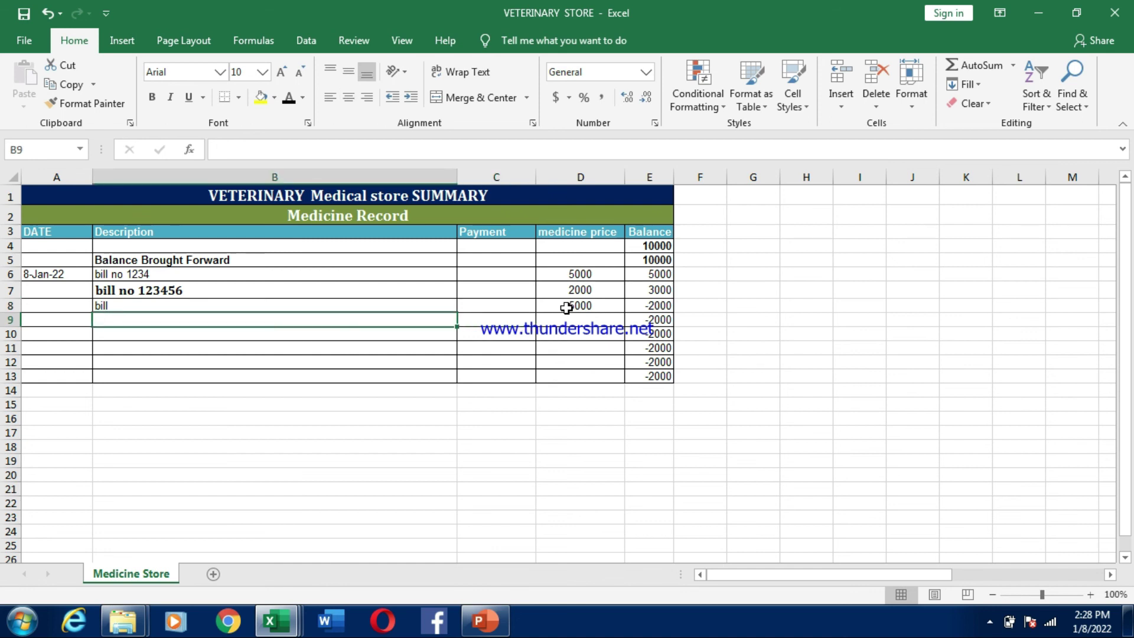
{"action": "type", "text": "paymeny"}
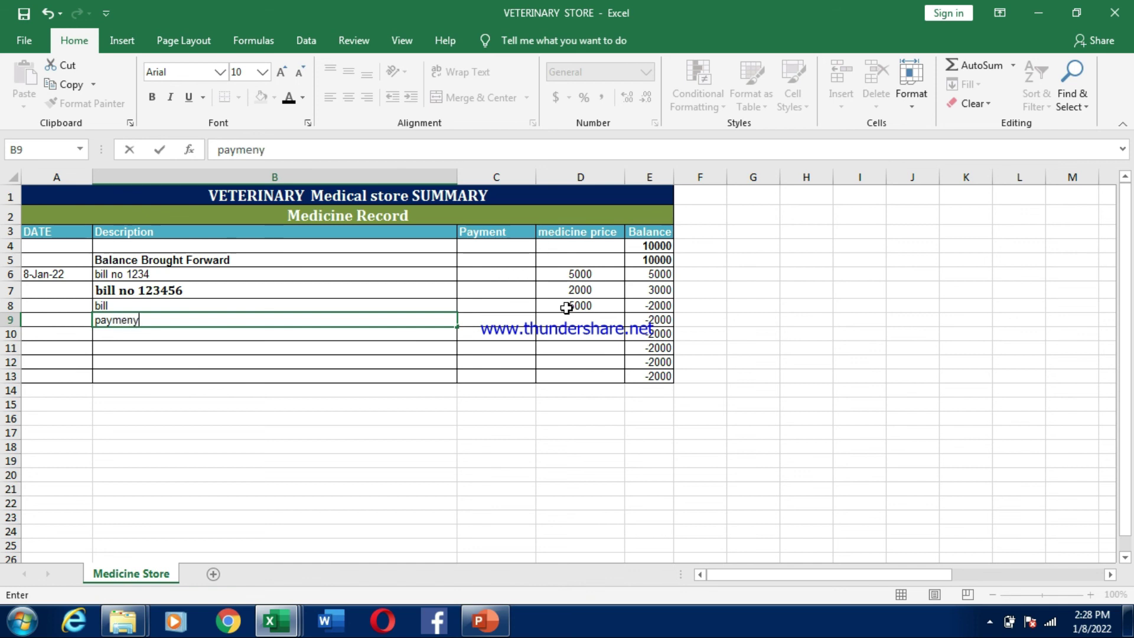
{"action": "key", "text": "Left"}
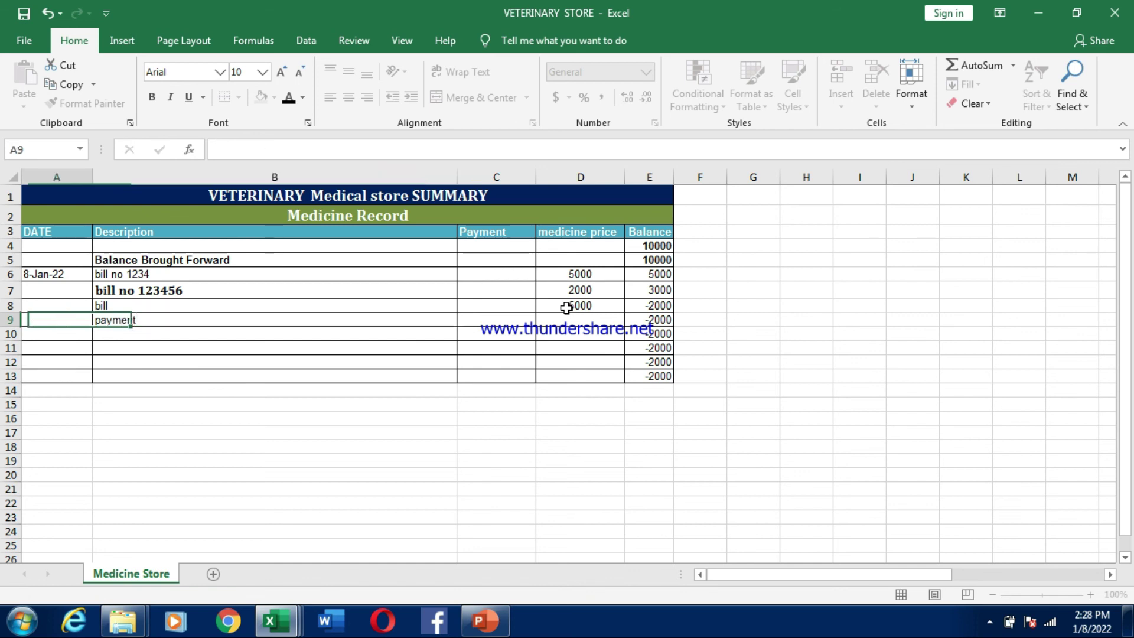
{"action": "type", "text": ":"}
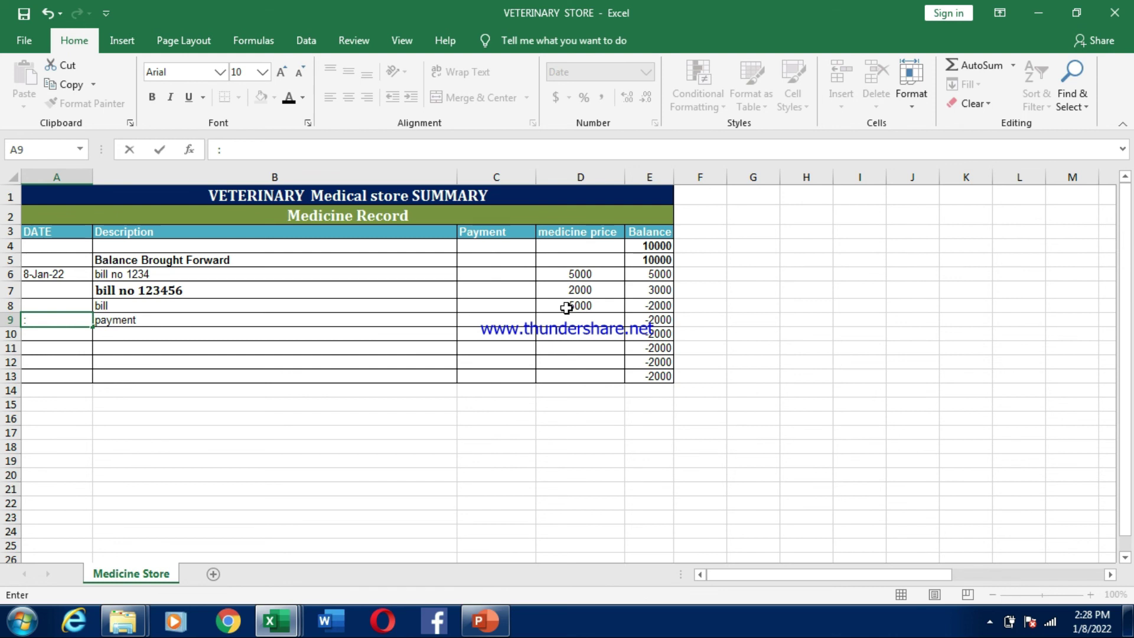
{"action": "key", "text": "ctrl+semicolon"}
{"action": "key", "text": "Right"}
- Enter a payment amount of 20000 in C9
{"action": "key", "text": "Right"}
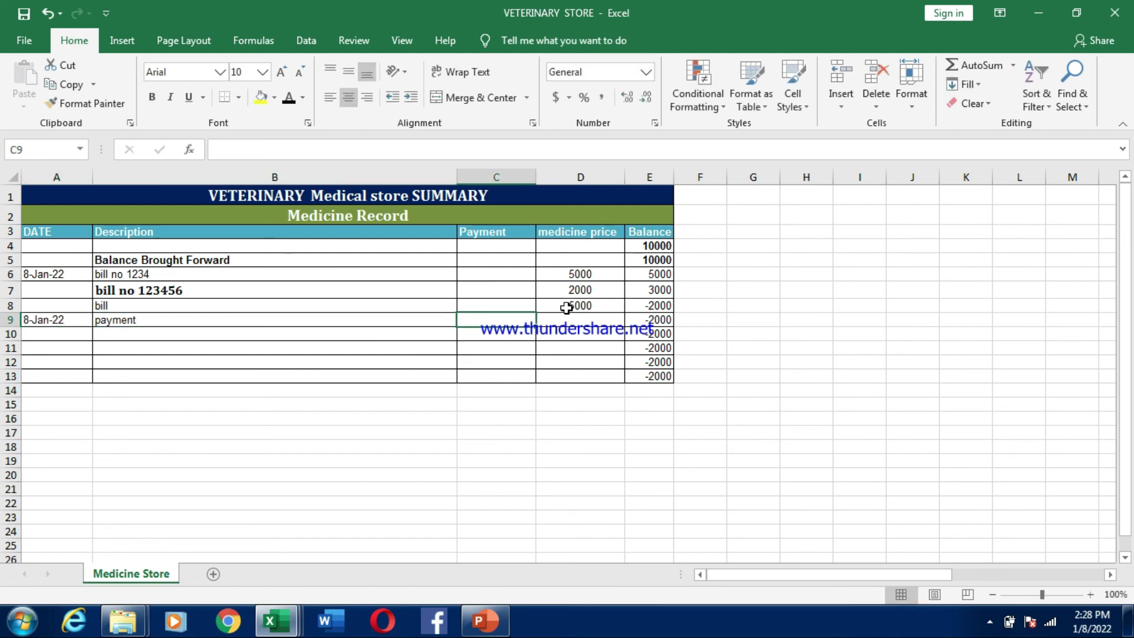
{"action": "left_click", "coordinate": [1126, 293]}
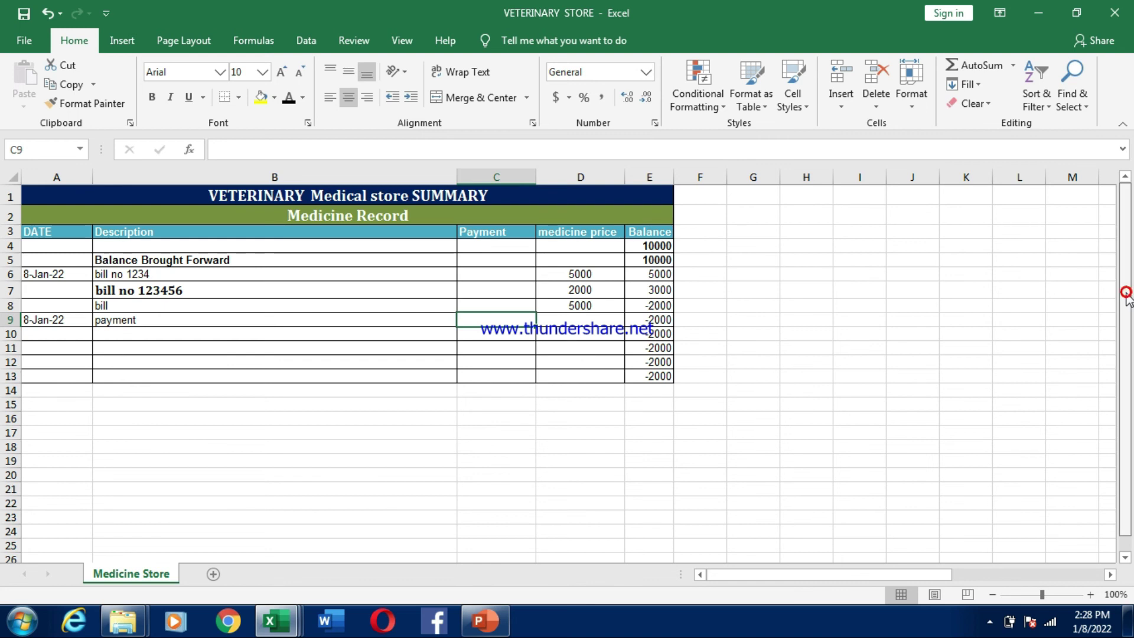
{"action": "left_click_drag", "start_coordinate": [1126, 293], "coordinate": [1126, 310]}
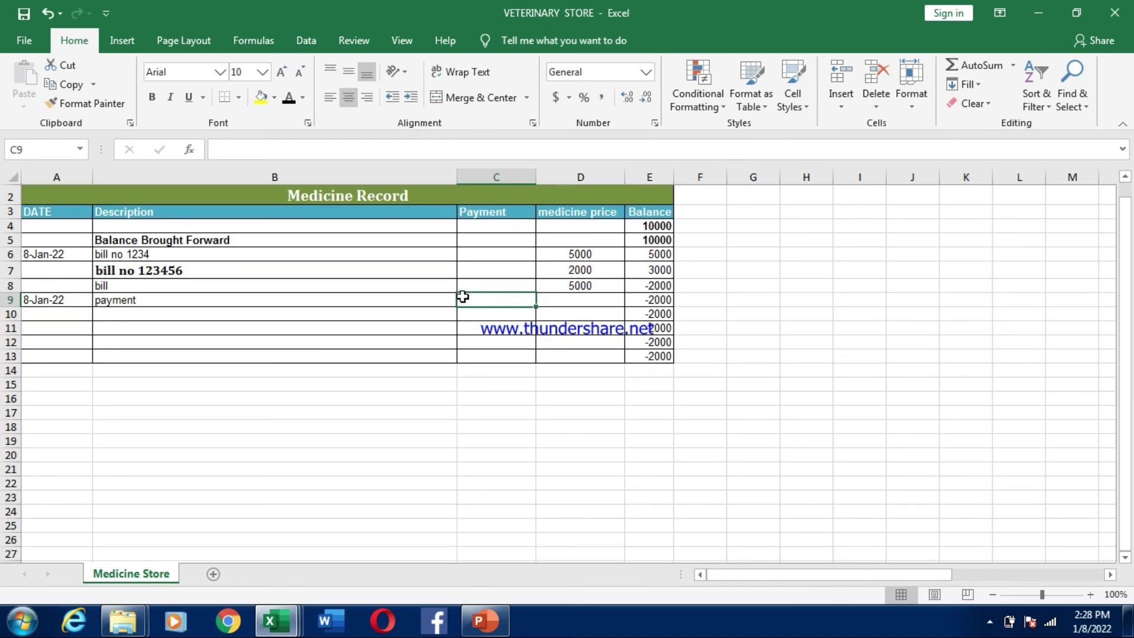
{"action": "type", "text": "2"}
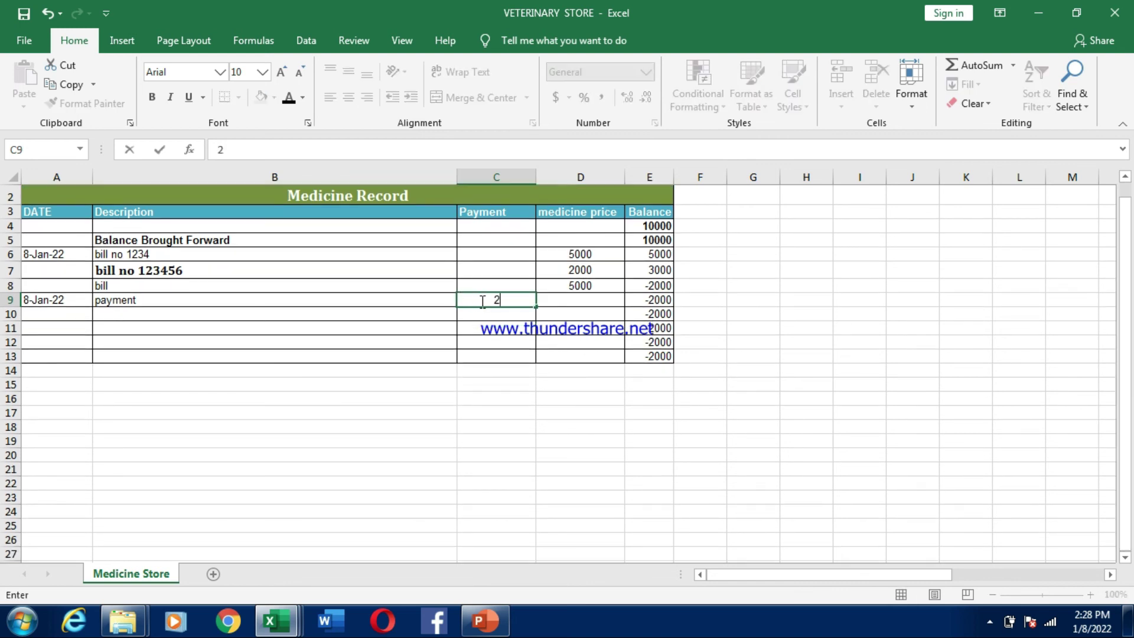
{"action": "type", "text": "0000"}
{"action": "key", "text": "Return"}
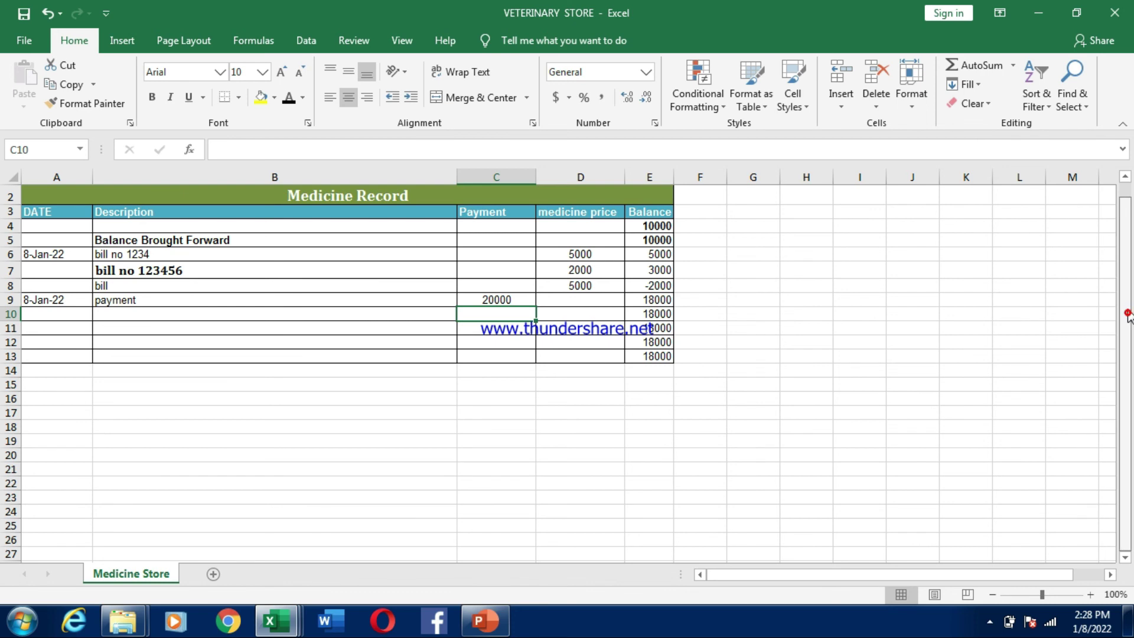
{"action": "scroll", "coordinate": [1126, 314], "scroll_direction": "up", "scroll_amount": 1}
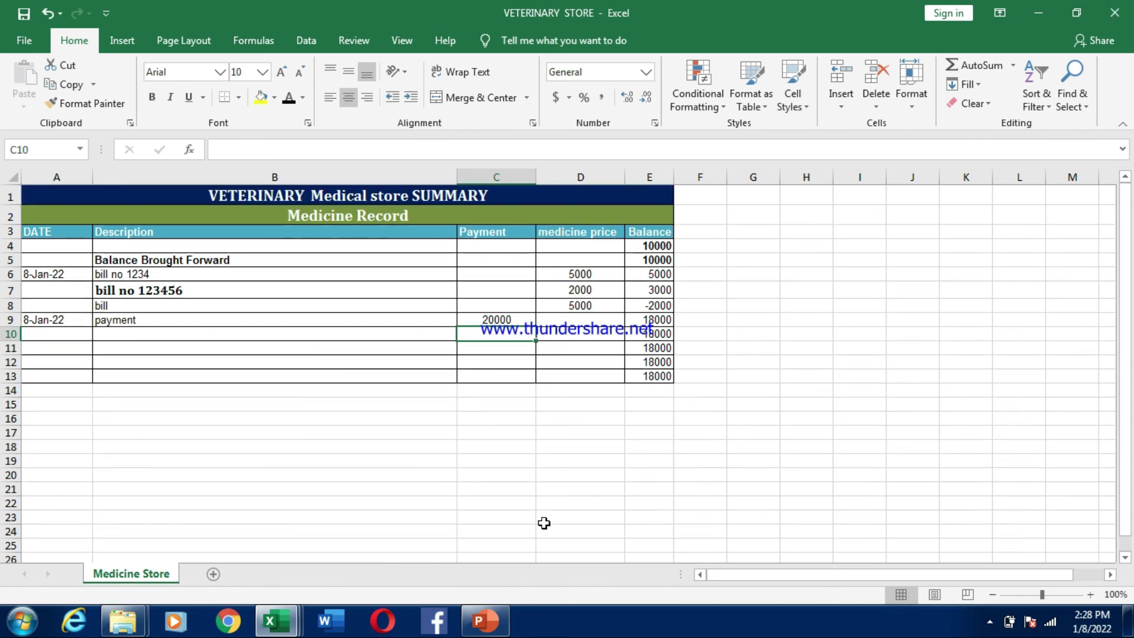
- Switch to the Record keeping folder window in Windows Explorer
{"action": "left_click", "coordinate": [127, 620]}
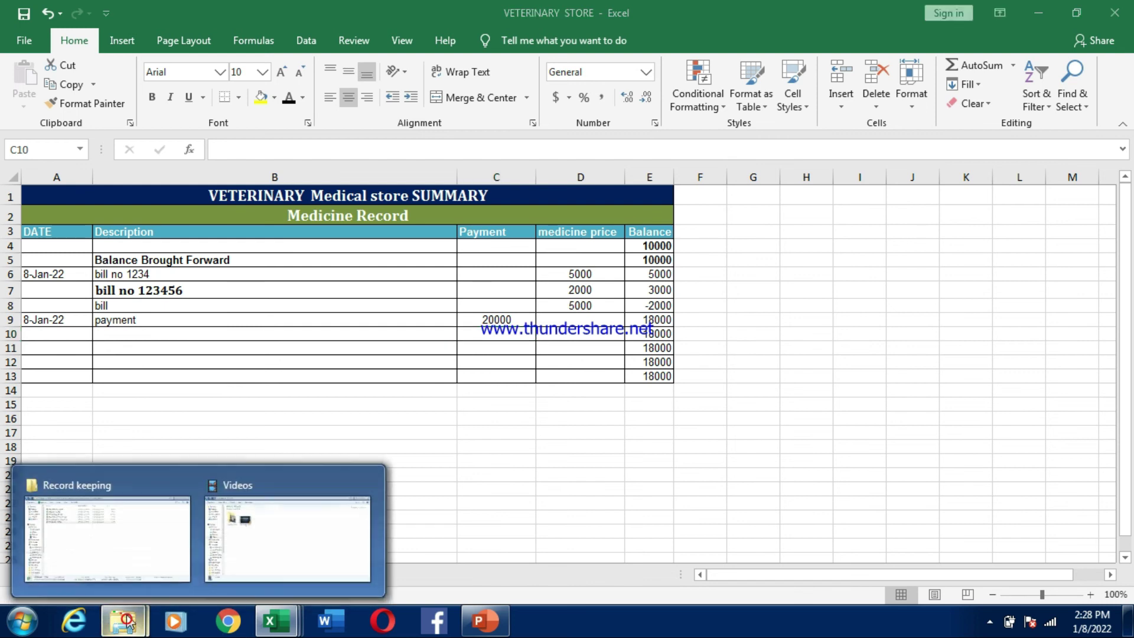
{"action": "left_click", "coordinate": [114, 539]}
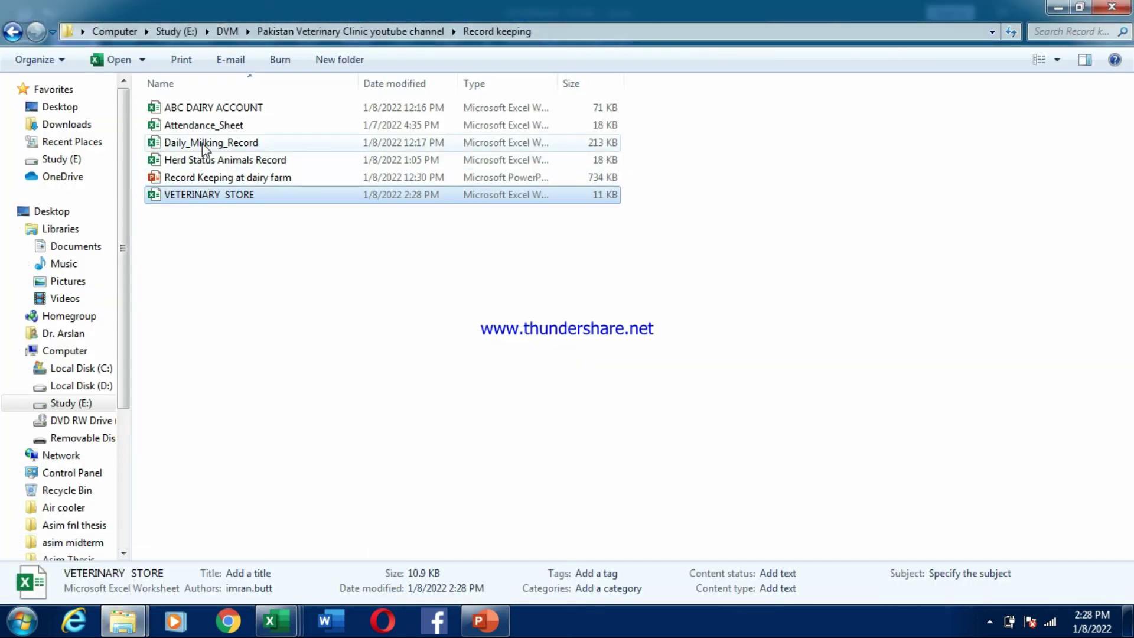